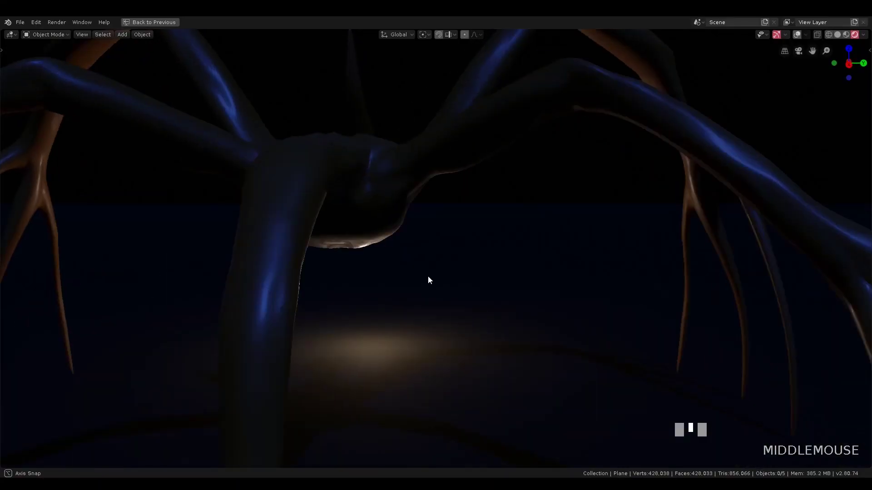
Add a single armature bone rotated 90° about Z, sitting at 9.9301 m height inside the body
middle_click_drag(430, 278, 720, 251)
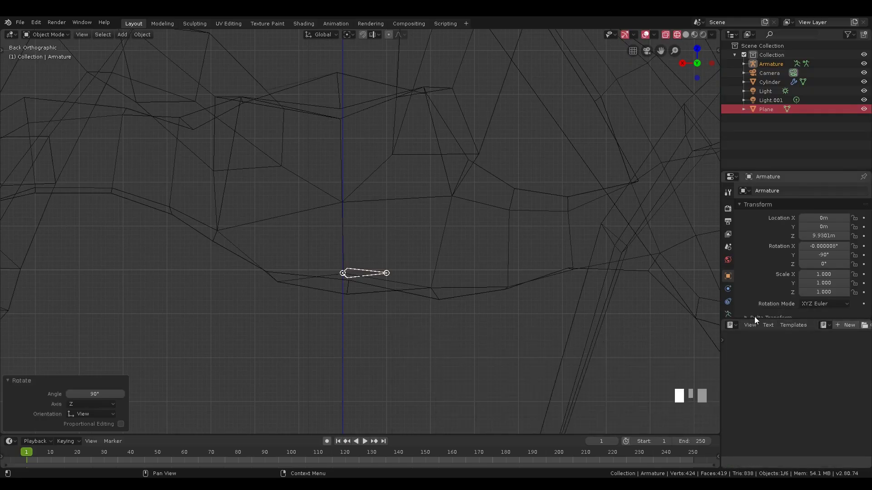
Extrude a new bone from the first bone's tail to begin the leg chain
left_click_drag(769, 320, 768, 335)
scroll(767, 239, "down", 3)
middle_click_drag(404, 353, 442, 247, "shift")
scroll(442, 247, "down", 2)
left_click(497, 197)
left_click(461, 199)
key("e")
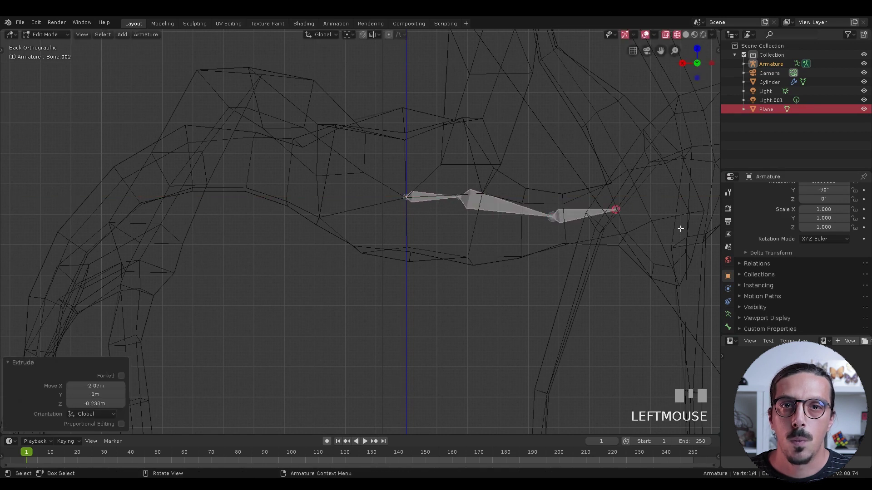
left_click(19, 196)
middle_click_drag(19, 197, 413, 302)
Extrude an upright bone from the first joint and raise the leg joint
left_click(449, 245)
key("e")
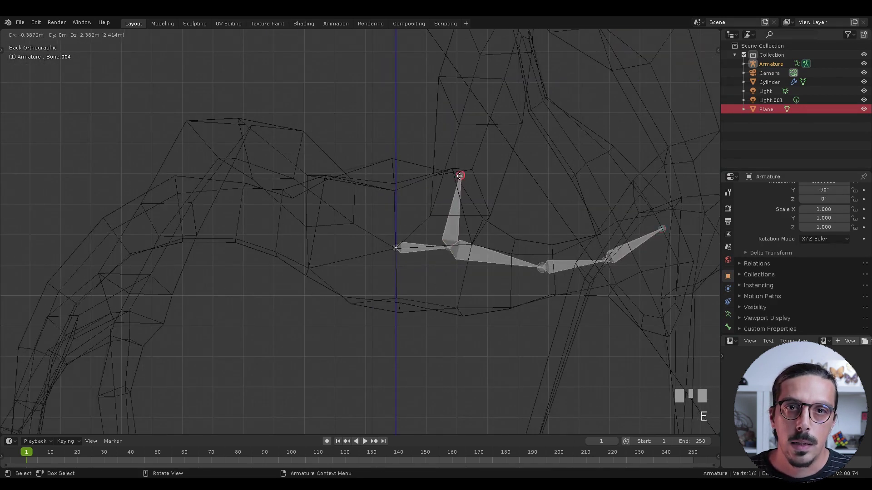
left_click(450, 164)
left_click(728, 327)
right_click(435, 300)
key("g")
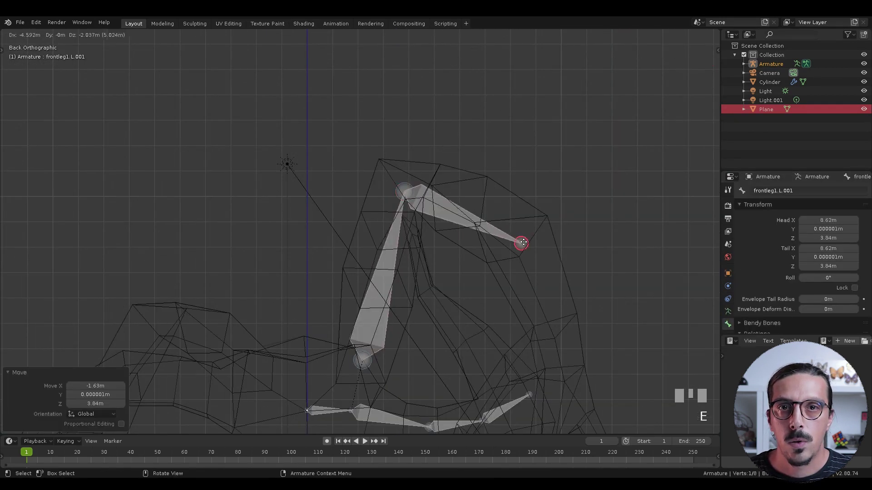
middle_click_drag(553, 270, 294, 196, "shift")
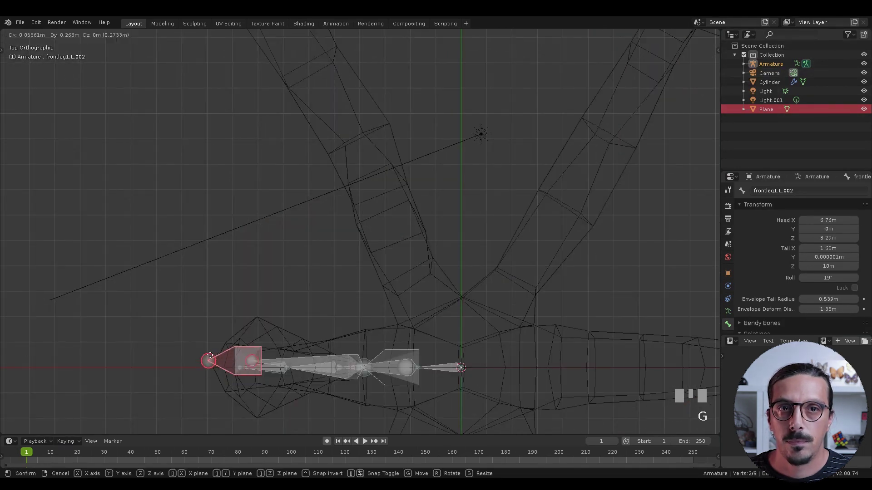
left_click(415, 376)
middle_click_drag(414, 376, 417, 345, "shift")
left_click(372, 222)
Refine the frontleg1.L joint positions from the right and top views
left_click(711, 64)
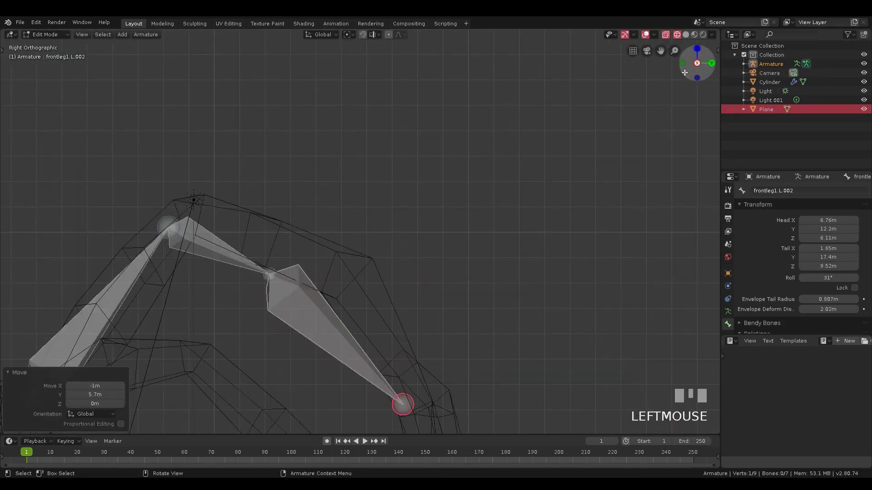
left_click_drag(279, 271, 369, 271)
left_click(399, 418)
middle_click_drag(400, 418, 413, 301)
left_click(695, 53)
left_click(711, 63)
left_click(191, 321)
key("g")
left_click(182, 330)
key("ctrl+KP_1")
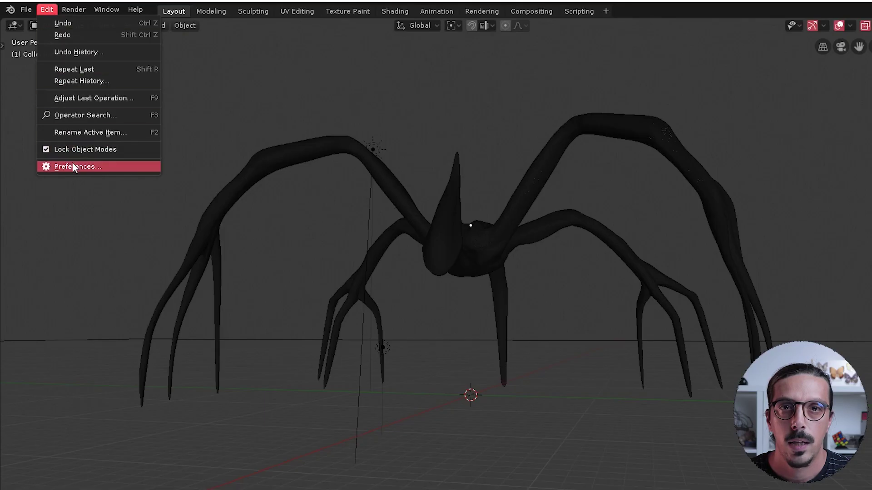
Filter the add-ons by 'rig' and make sure Rigging: Rigify is enabled
left_click(73, 165)
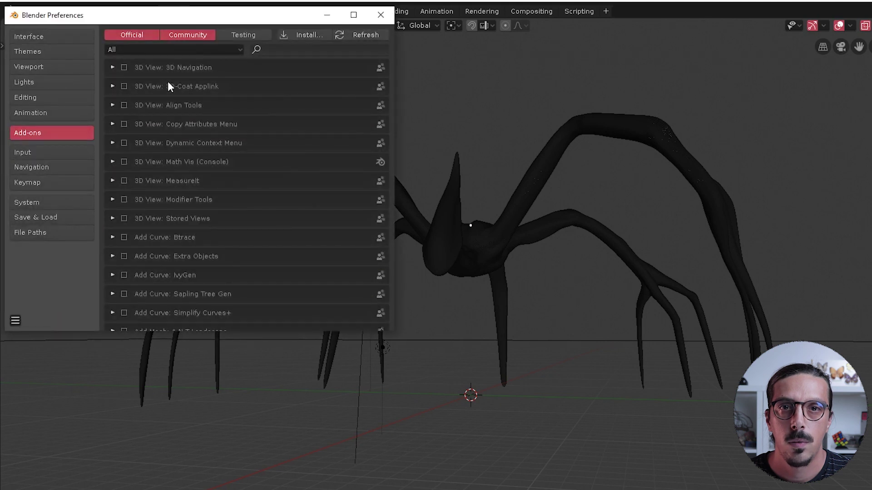
left_click(320, 52)
type("rig")
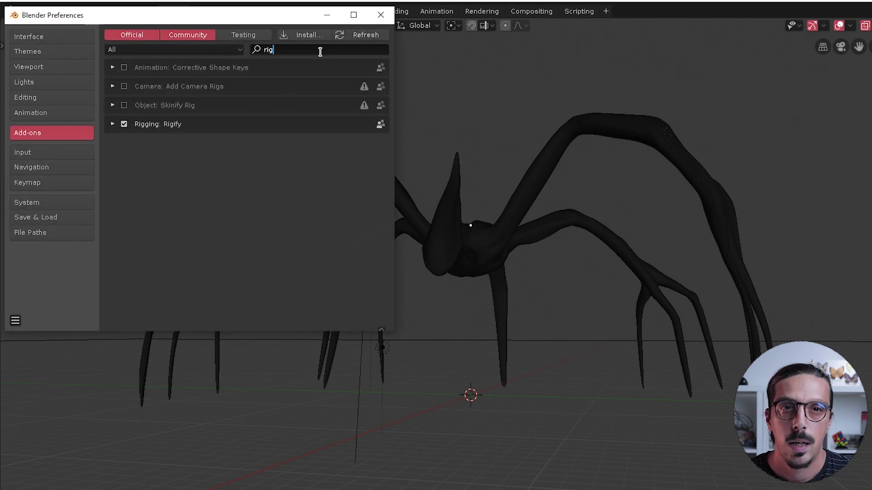
left_click(122, 122)
left_click(127, 126)
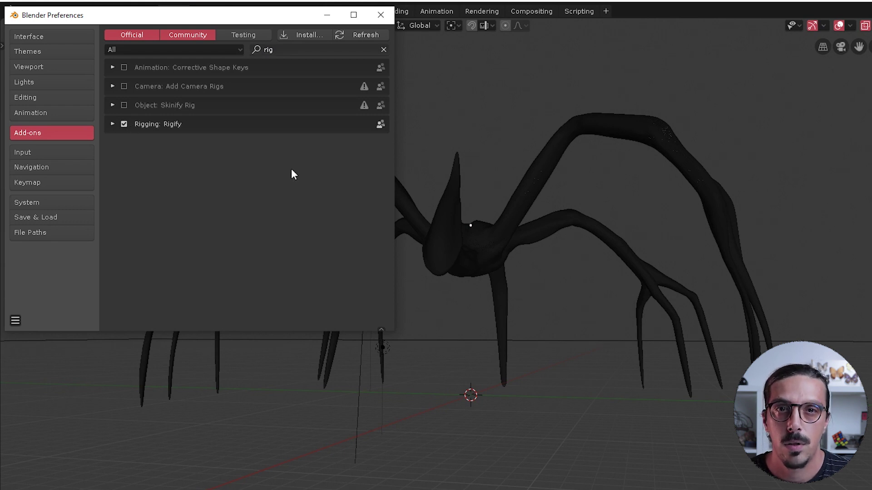
key("shift+a")
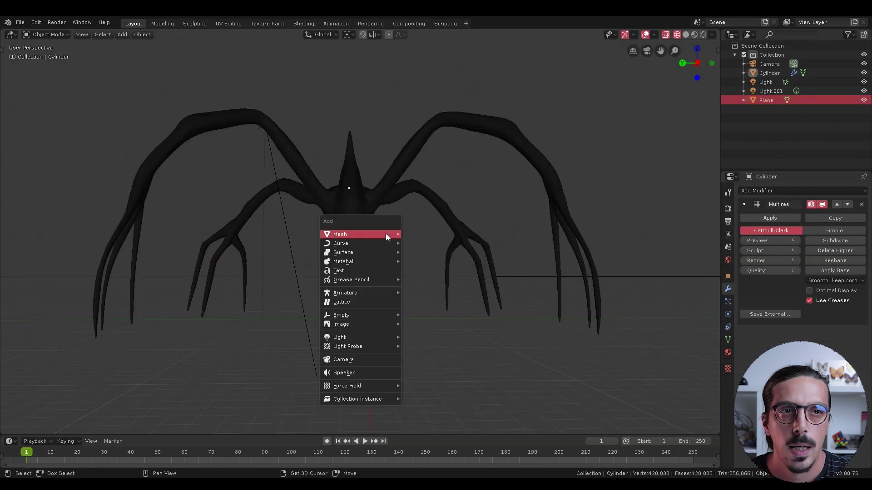
Browse Armature > Basic > Basic Quadruped (Meta-Rig), then cancel without adding it
mouse_move(390, 294)
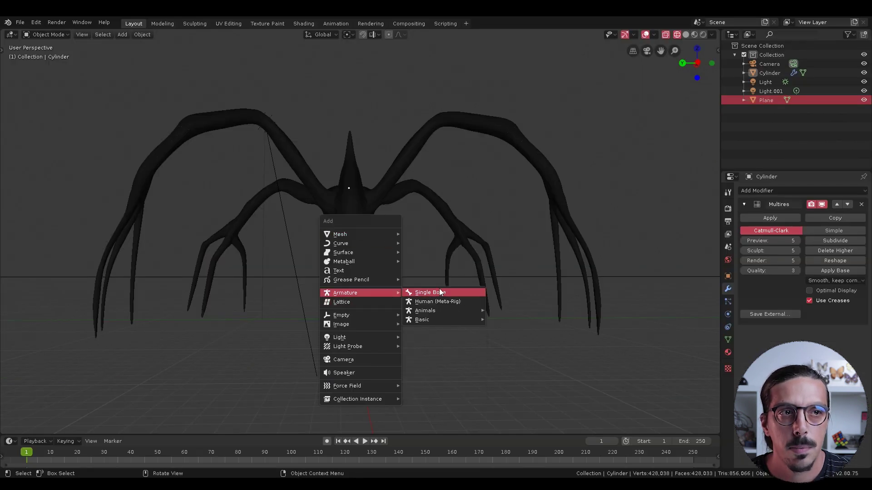
mouse_move(440, 311)
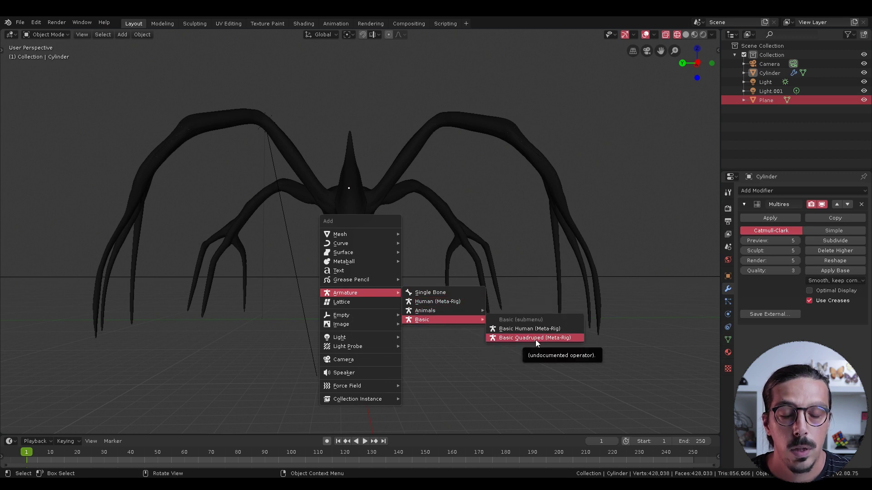
key("Escape")
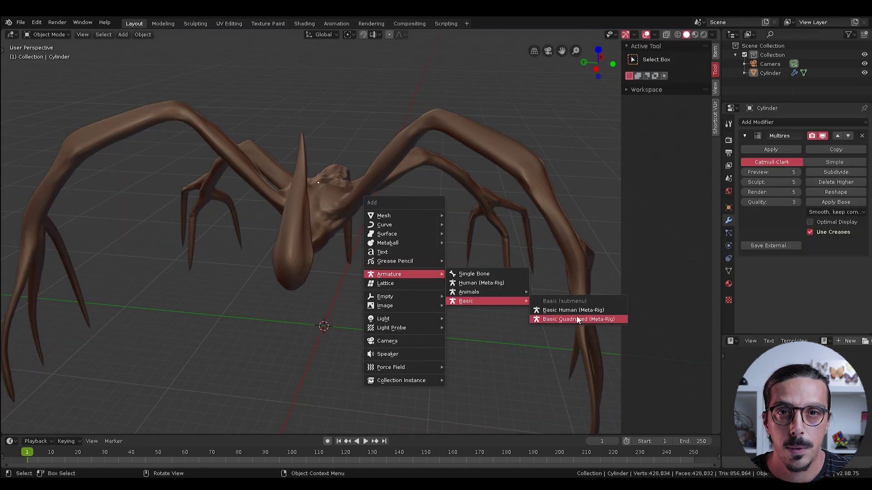
Add the Basic Quadruped meta-rig and rotate the creature 90° about Z
left_click(576, 315)
mouse_move(396, 314)
middle_mouse_down()
mouse_move(355, 303)
mouse_move(342, 268)
middle_mouse_up()
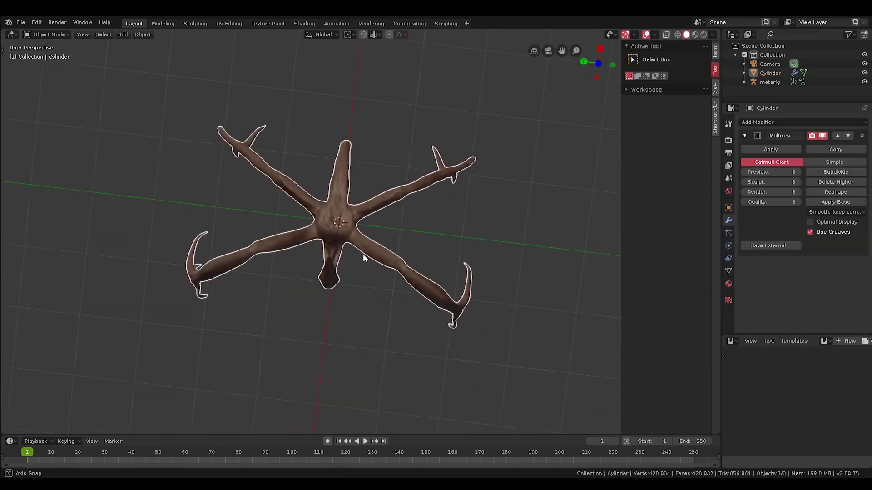
middle_click_drag(363, 254, 366, 260)
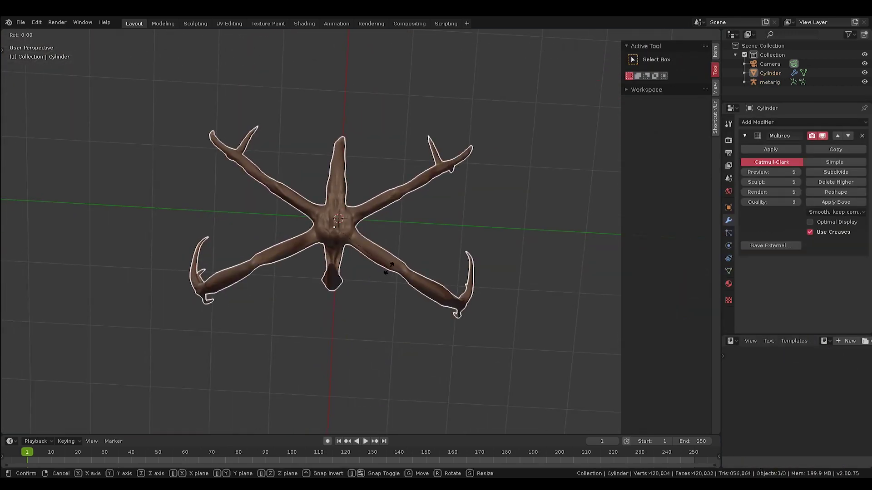
key("Return")
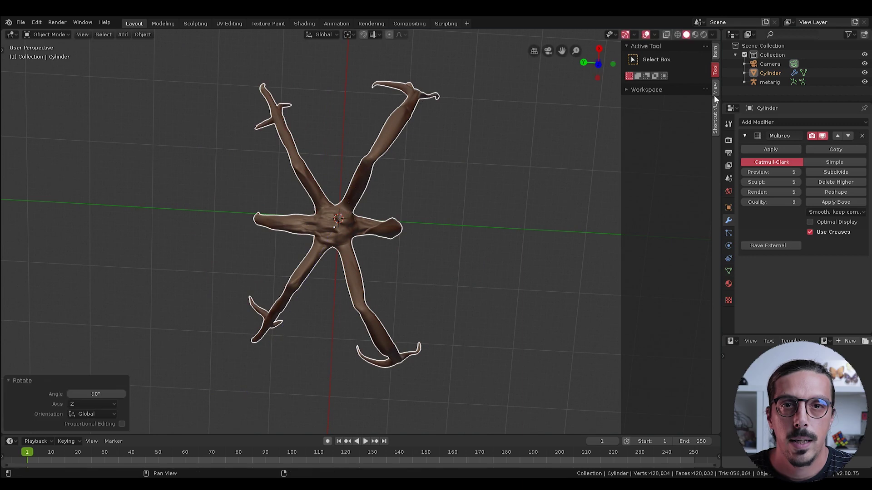
key("n")
middle_click_drag(597, 216, 340, 202)
Scale the meta-rig up by 15.036 to fit inside the creature's body
key("s")
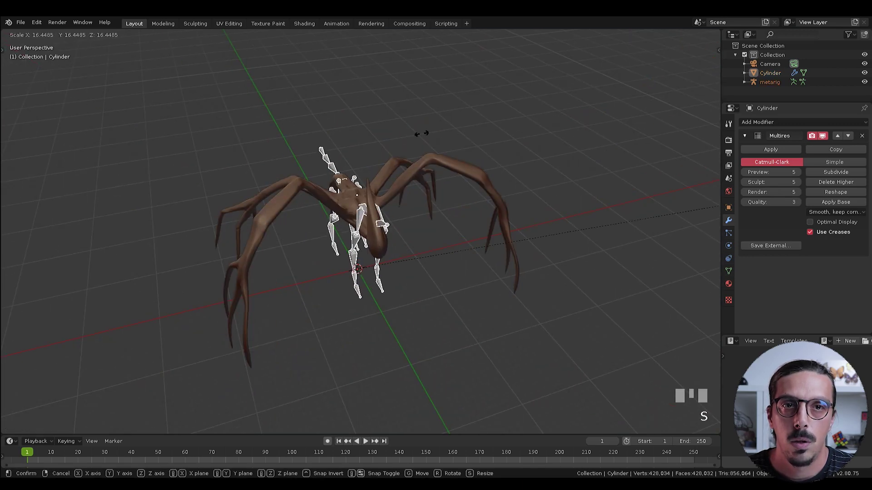
left_click(464, 195)
middle_click_drag(464, 194, 814, 236)
left_click(728, 271)
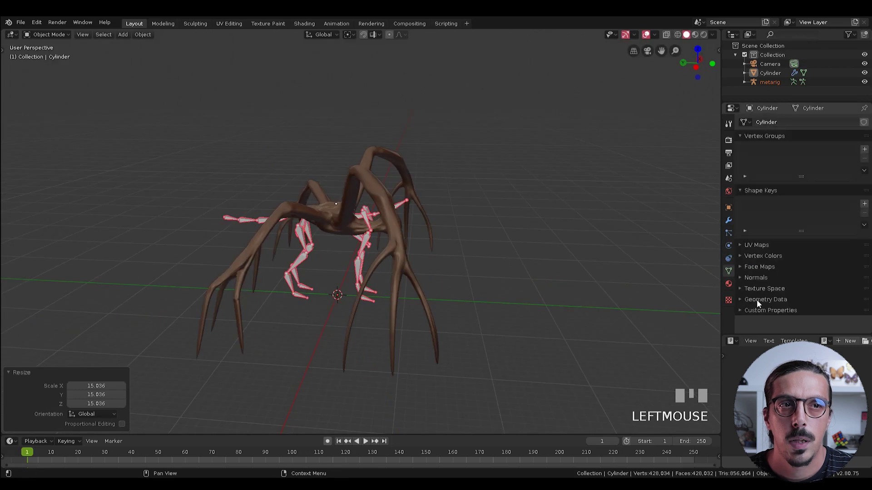
middle_click_drag(659, 291, 567, 290)
In the armature's Viewport Display settings, keep the bones shown as Octahedral
left_click(728, 233)
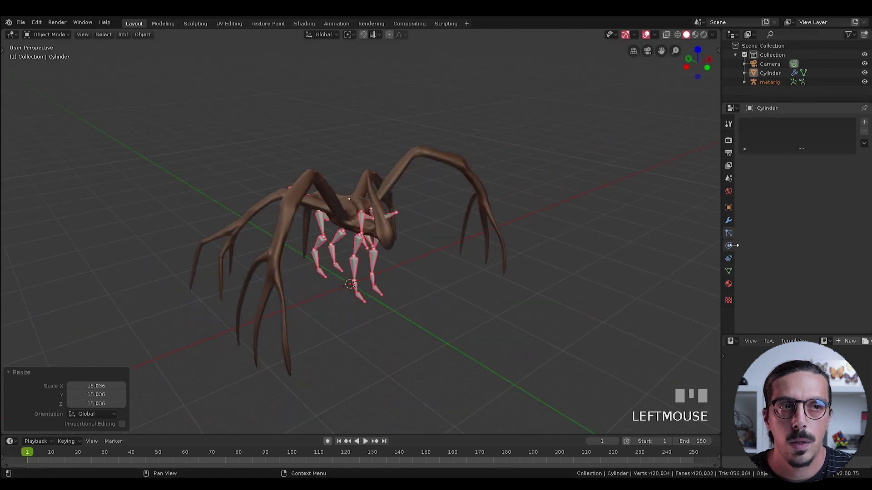
left_click(731, 246)
scroll(802, 209, "down", 5)
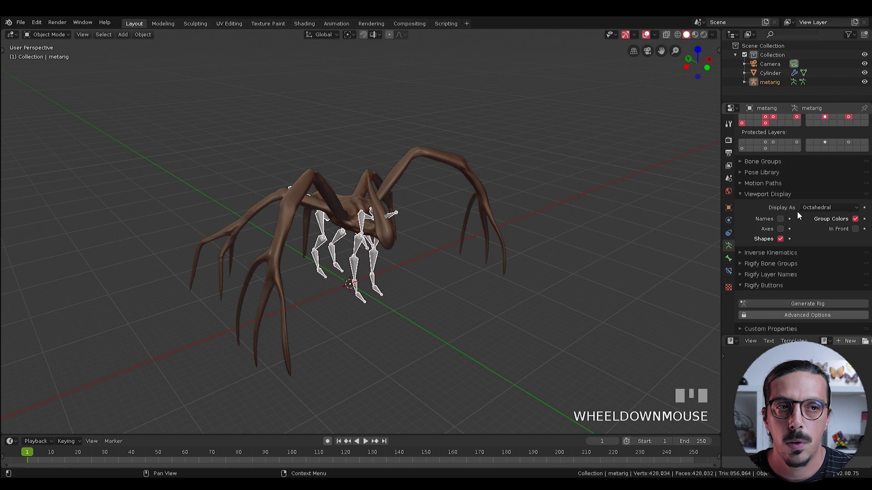
left_click(819, 207)
left_click(819, 204)
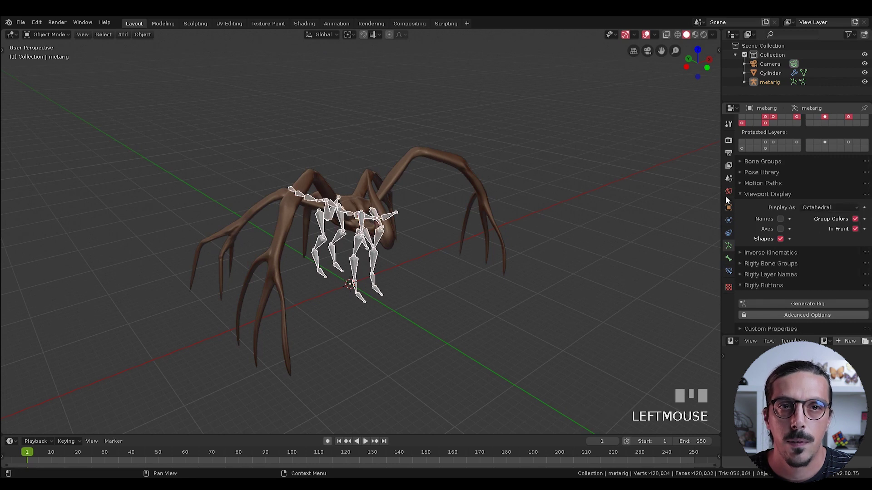
middle_click_drag(362, 273, 415, 188)
Show the bones In Front and start moving spine bones in Edit Mode
left_click(853, 229)
scroll(270, 183, "up", 3)
key("Tab")
left_click(377, 252, "shift")
left_click(418, 179)
scroll(418, 180, "up", 2)
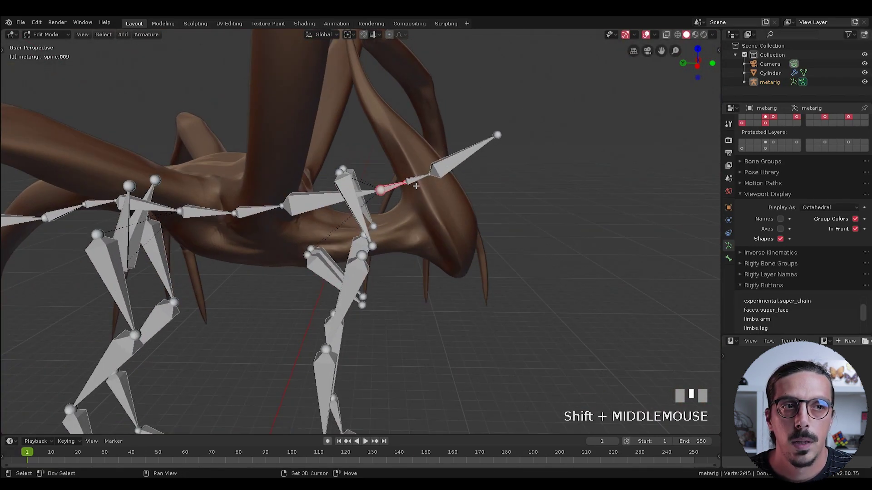
left_click(418, 270)
middle_click_drag(418, 270, 386, 254)
key("ctrl+z")
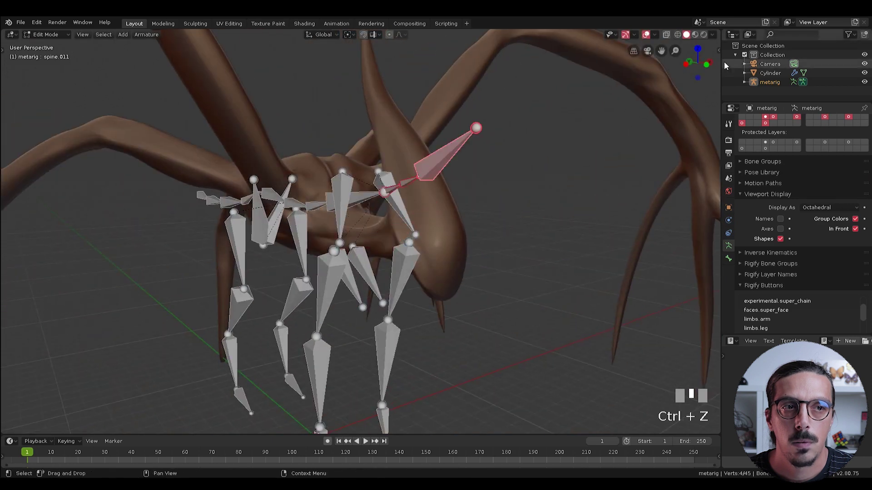
In Left view, reposition the upper spine bones such as spine.009 and spine.007
left_click(698, 63)
left_click(467, 239)
key("g")
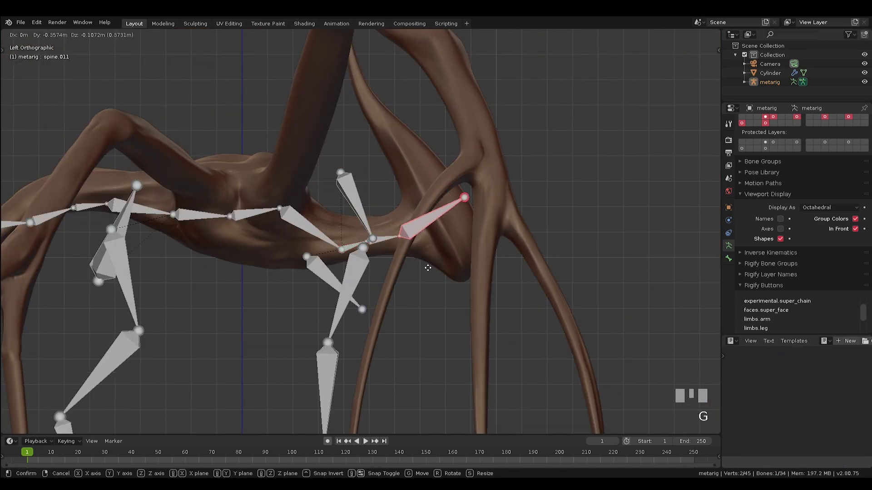
left_click(272, 210)
key("g")
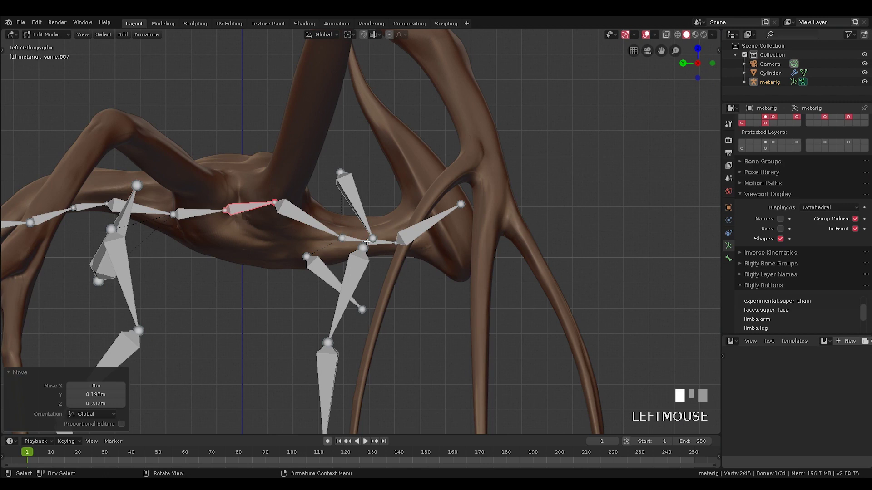
left_click(367, 241)
key("g")
key("Escape")
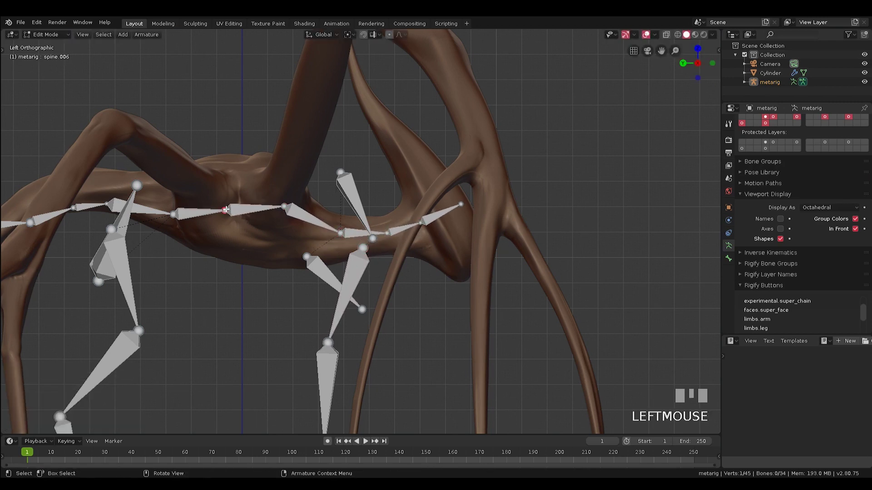
Drag the remaining spine joints, including spine.002, down onto the body curve
middle_click_drag(147, 208, 344, 210, "shift")
left_click(344, 211)
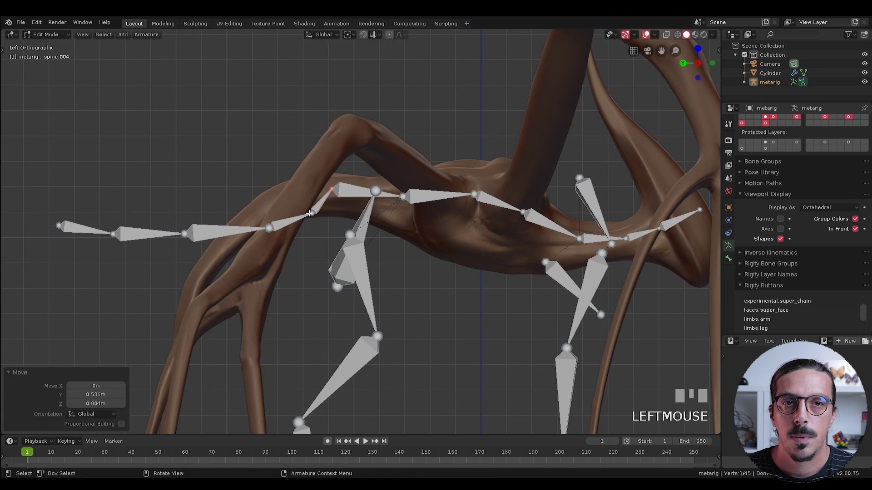
left_click(232, 228)
middle_click_drag(181, 231, 280, 153, "shift")
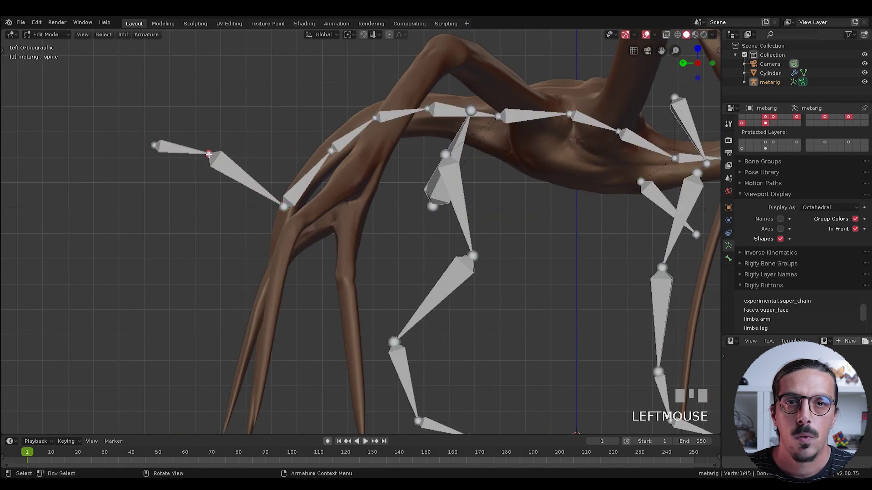
left_click_drag(208, 155, 205, 194)
middle_click_drag(285, 268, 301, 191, "shift")
left_click_drag(279, 215, 262, 264)
left_click_drag(299, 129, 290, 173)
middle_click_drag(290, 173, 282, 228, "shift")
left_click(339, 128)
key("g")
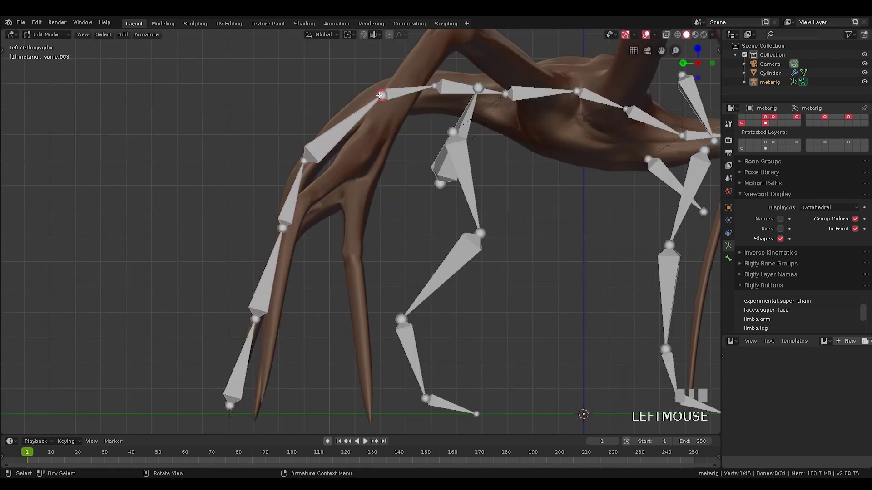
middle_click_drag(490, 147, 443, 283, "shift")
middle_click_drag(450, 160, 302, 264)
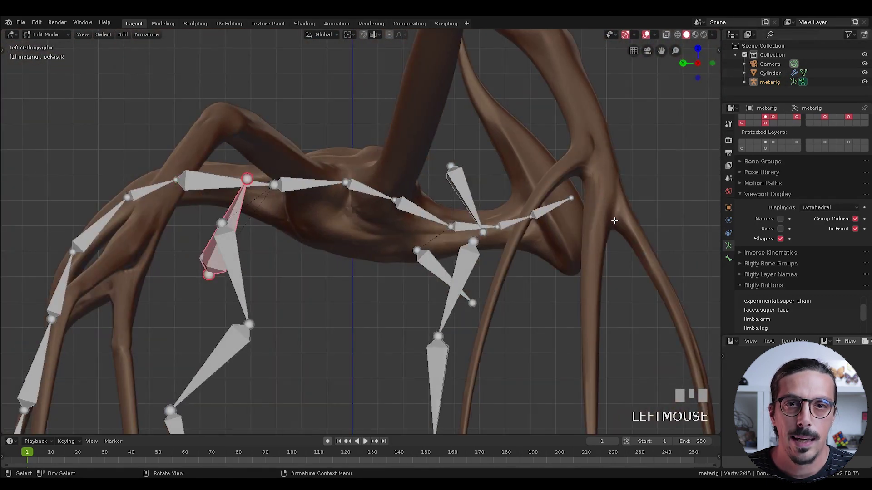
Enable X-Axis Mirror and stretch the thigh.R and toe.R bones along the rear leg
key("n")
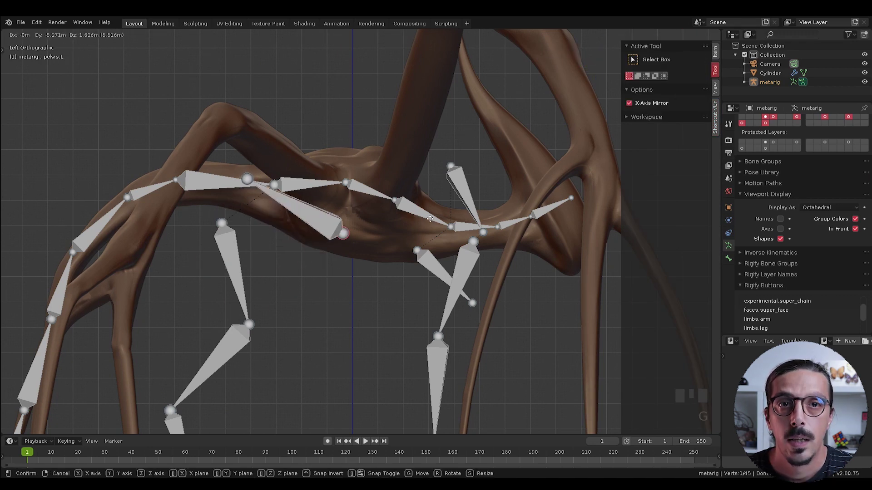
left_click_drag(328, 188, 221, 113)
middle_click_drag(226, 329, 278, 312, "shift")
scroll(308, 347, "down", 2)
middle_click_drag(307, 346, 309, 359, "shift")
left_click(346, 429)
middle_click_drag(346, 429, 433, 350, "shift")
key("g")
Reposition the rear leg joints and toe.R joint from the top view
left_click(317, 146)
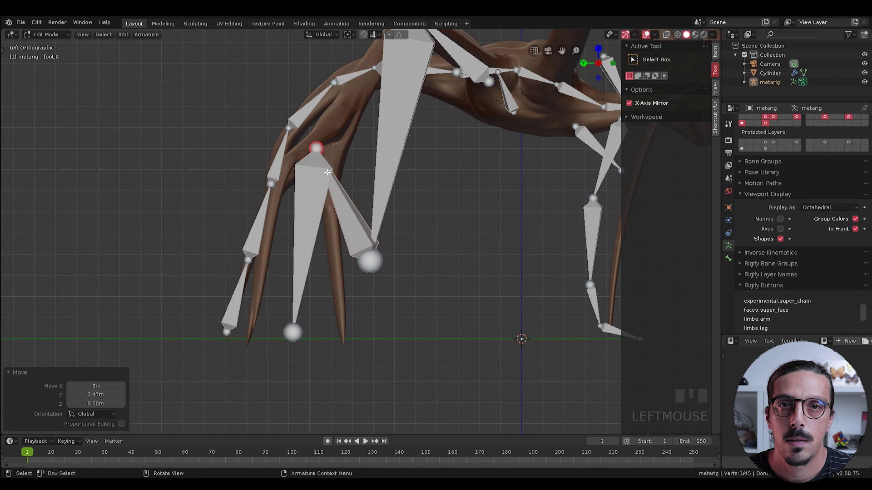
key("g")
left_click(295, 331)
middle_click_drag(295, 331, 526, 203)
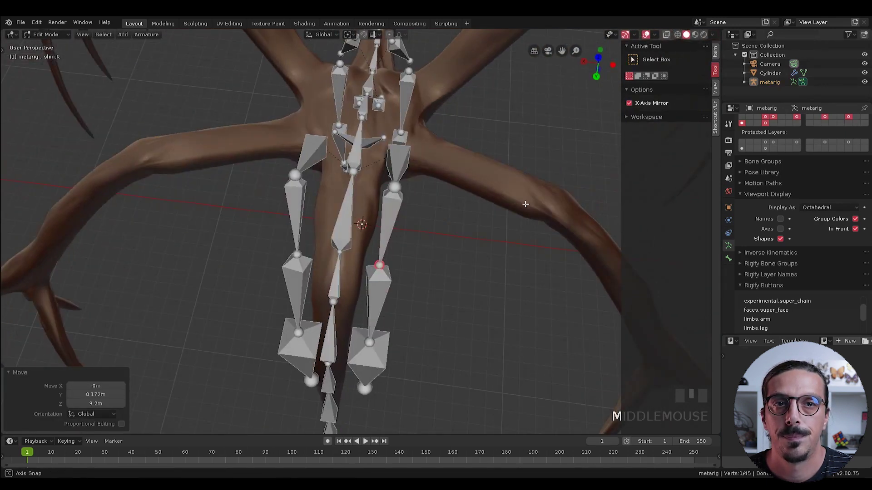
key("KP_7")
left_click_drag(340, 137, 141, 145)
key("ctrl+z")
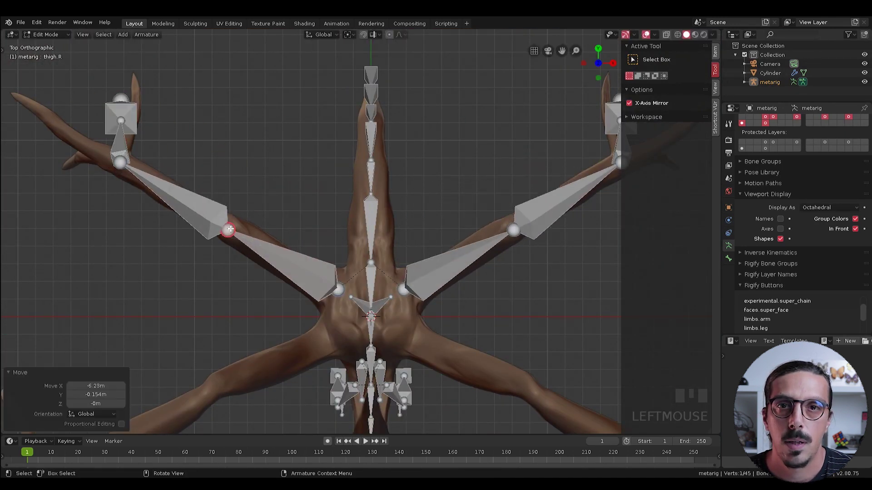
left_click_drag(597, 63, 600, 51)
left_click(599, 51)
left_click(262, 245)
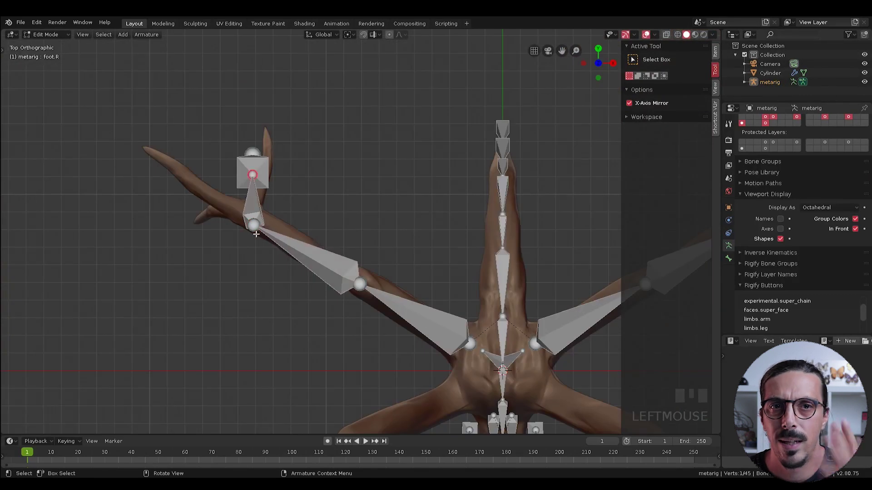
left_click(253, 175)
key("g")
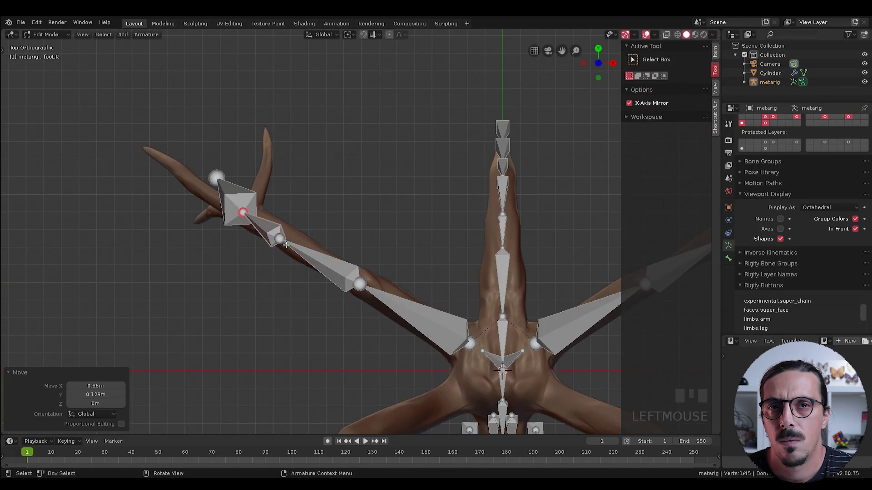
Place the thigh.R head and other leg joints using back, front and top views
middle_click_drag(478, 394, 364, 208)
left_click(590, 70)
left_click(584, 63)
left_click(401, 188)
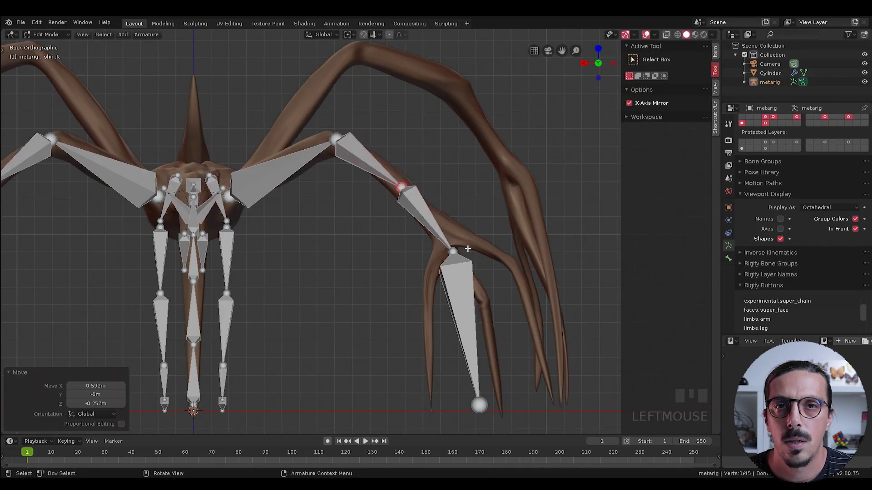
left_click(488, 401)
left_click(324, 141)
key("g")
left_click(240, 197)
middle_click_drag(240, 197, 301, 188)
left_click(598, 63)
left_click(598, 78)
middle_click_drag(598, 78, 499, 205, "shift")
left_click(406, 229)
left_click(598, 52)
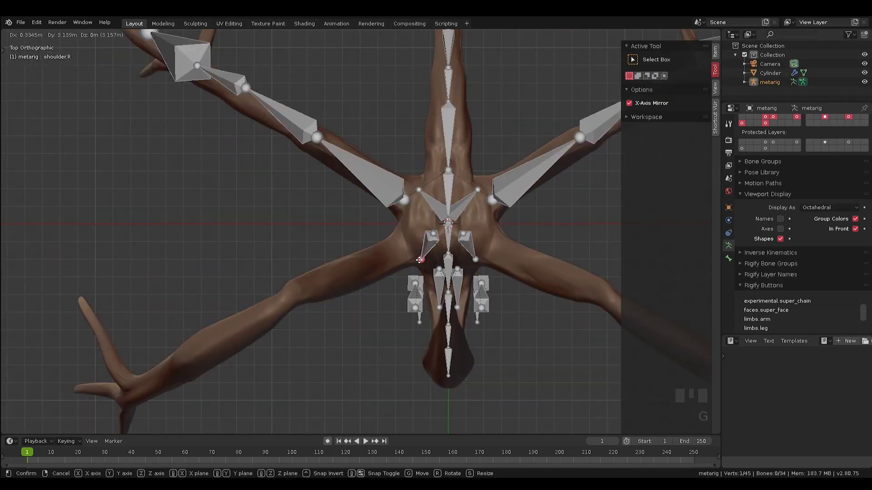
From the Front view, move the front_shin.R joint into the right front leg
left_click(409, 272)
middle_click_drag(409, 272, 436, 254)
left_click(598, 78)
left_click(306, 110)
key("g")
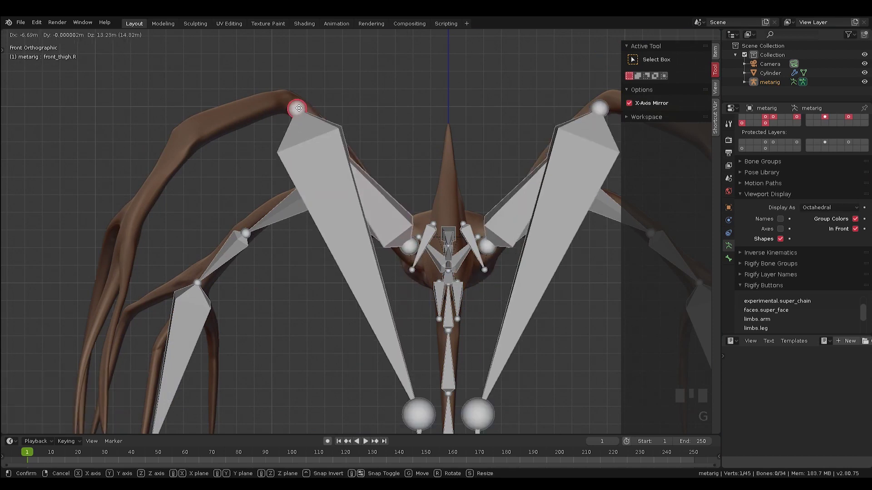
scroll(402, 302, "down", 2)
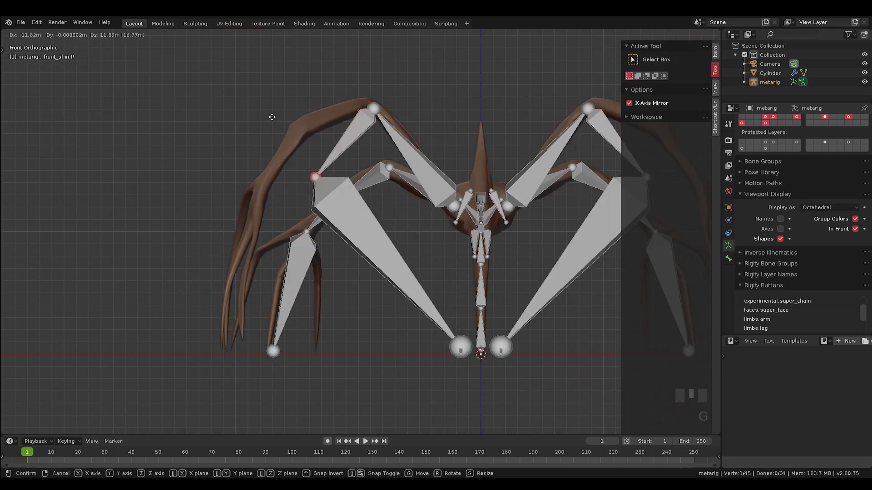
left_click(517, 356)
Begin moving the front_foot.R joint, then cancel it after switching to the side view
left_click(460, 348)
key("g")
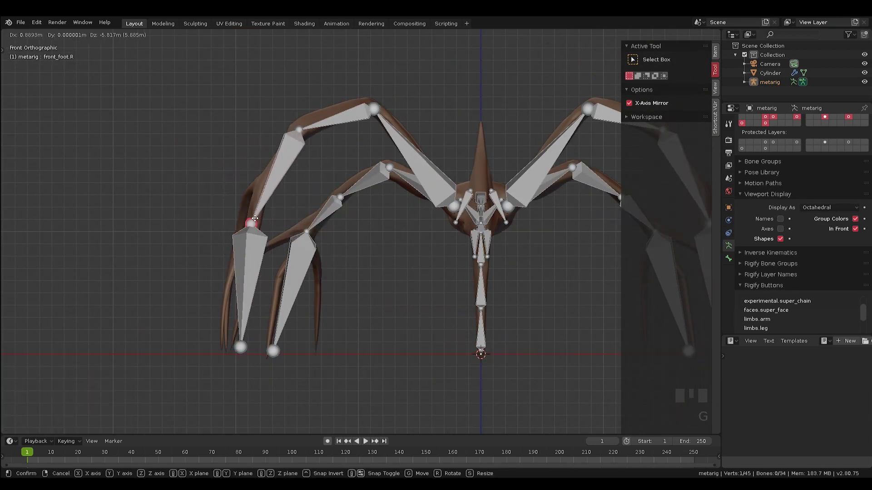
left_click(583, 63)
middle_click_drag(583, 63, 402, 68, "shift")
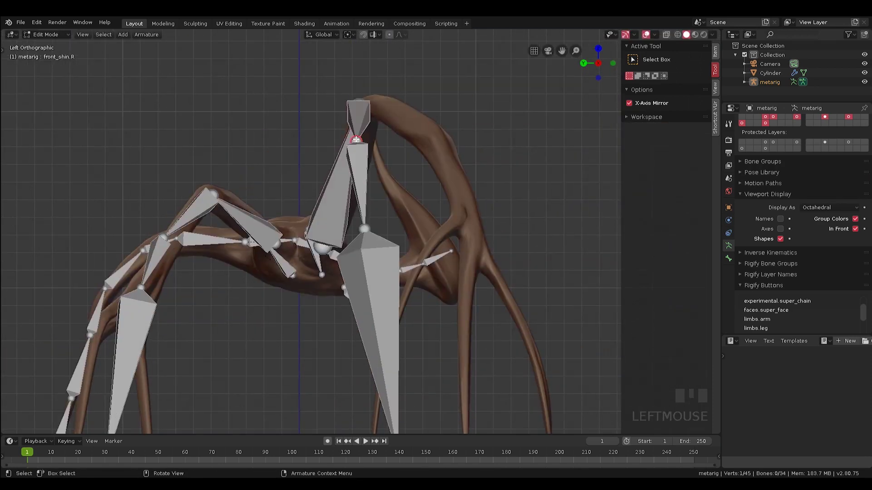
right_click(407, 230)
Reposition the front_thigh.R joint using the top and side views
left_click(397, 165)
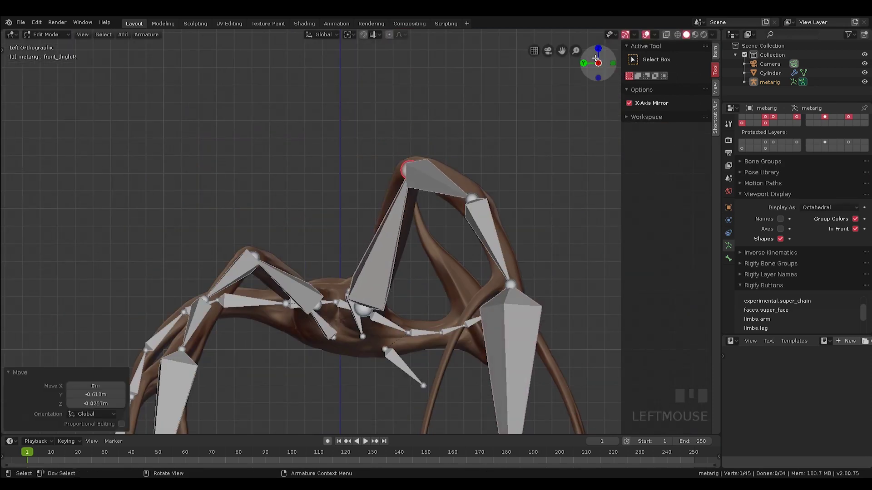
key("KP_7")
key("g")
scroll(487, 272, "down", 4)
middle_click_drag(487, 272, 372, 293)
key("ctrl+KP_3")
left_click_drag(384, 256, 439, 337)
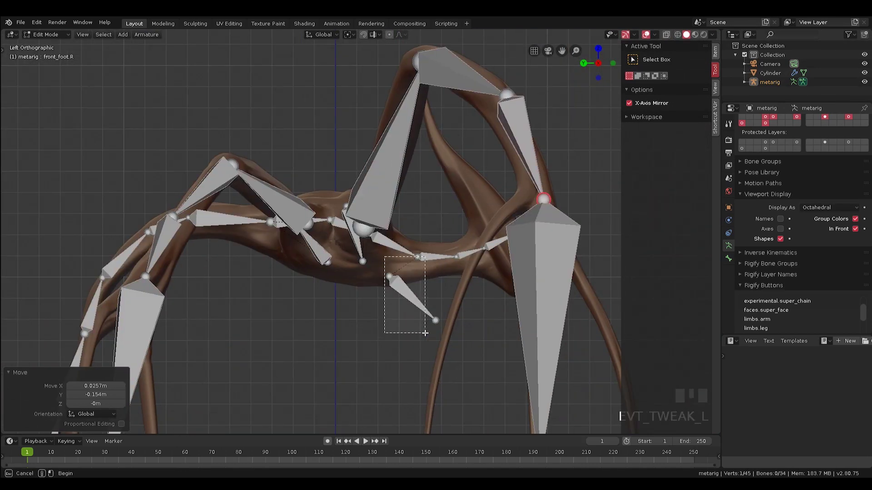
Fit the bones around the front foot into the leg tip and check the rig from several angles
middle_click_drag(446, 307, 513, 272, "shift")
left_click_drag(513, 272, 512, 271)
left_click(500, 371)
middle_click_drag(501, 371, 445, 240)
left_click_drag(445, 240, 378, 273)
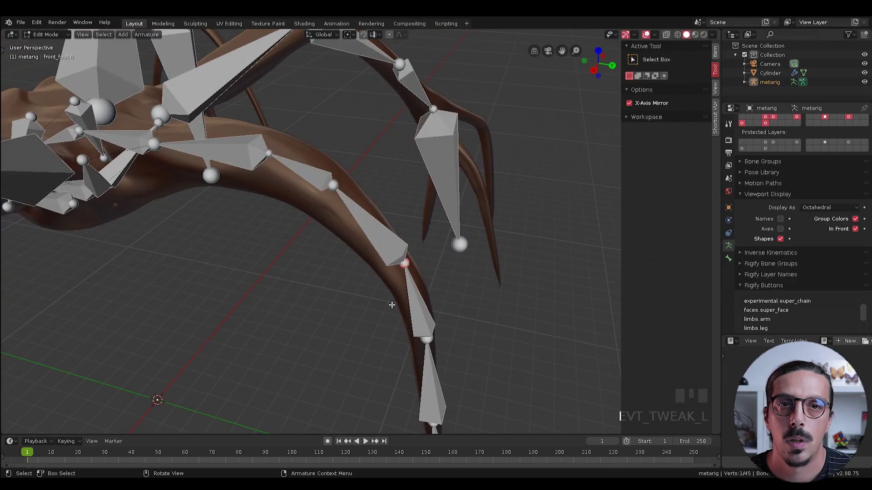
left_click(487, 346)
middle_click_drag(488, 346, 604, 187)
left_click(603, 186)
middle_click_drag(341, 143, 341, 142)
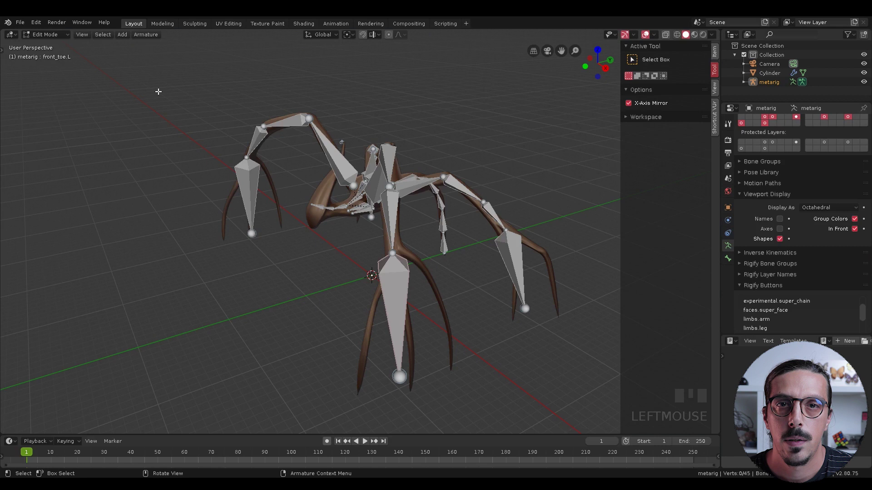
Parent the spider body mesh to the metarig with automatic weights
key("Tab")
left_click(424, 260)
left_click(401, 274, "shift")
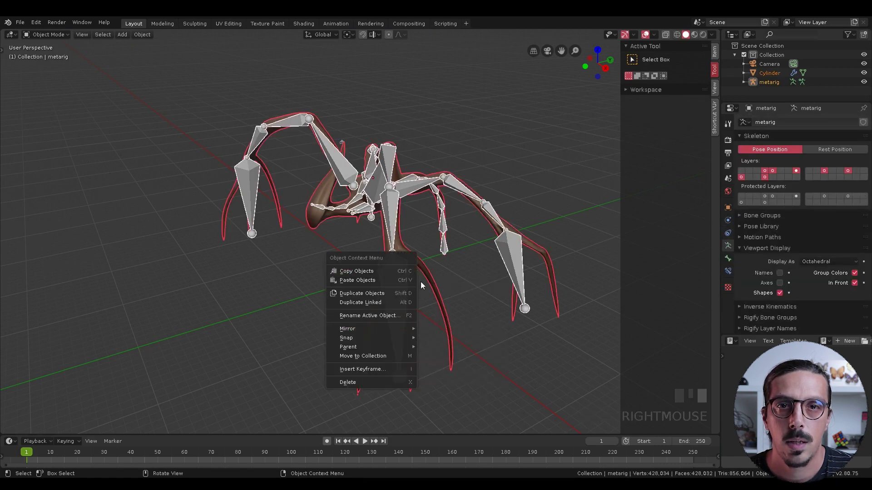
mouse_move(396, 348)
left_click(503, 223)
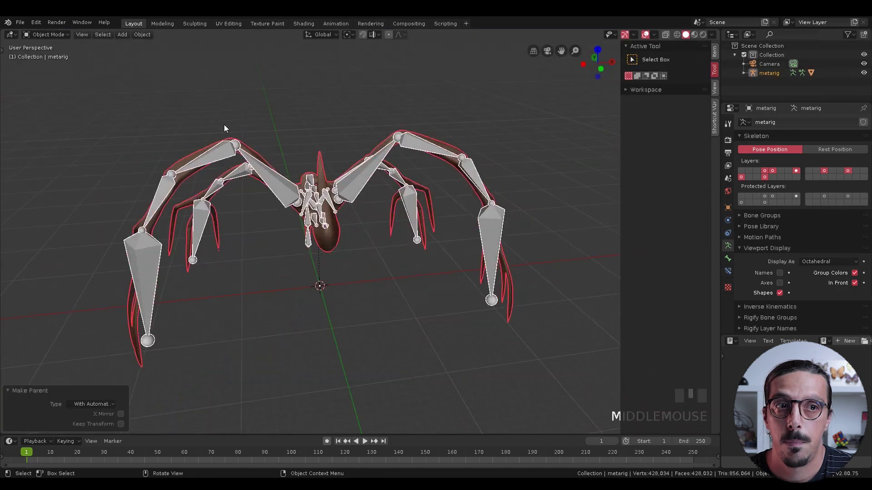
Enter Pose Mode with Auto IK on and swing the front_toe.R bone down
left_click(150, 340)
left_click(116, 297)
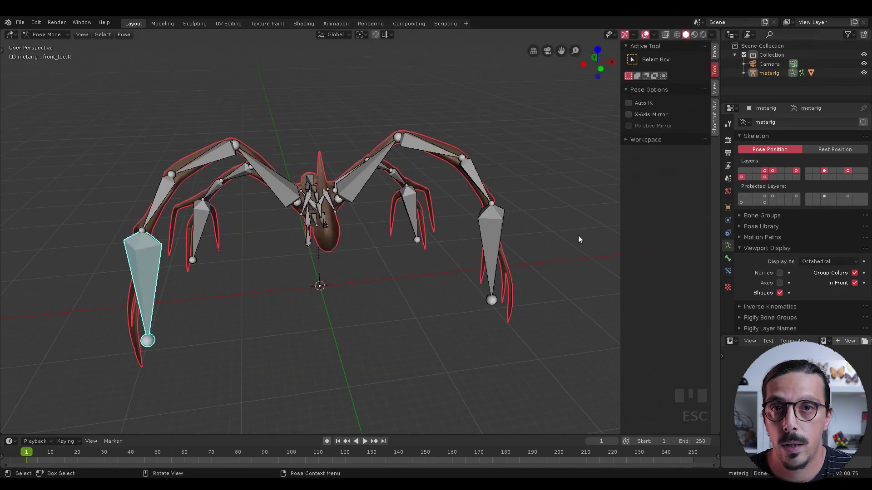
key("ctrl+Tab")
left_click(45, 34)
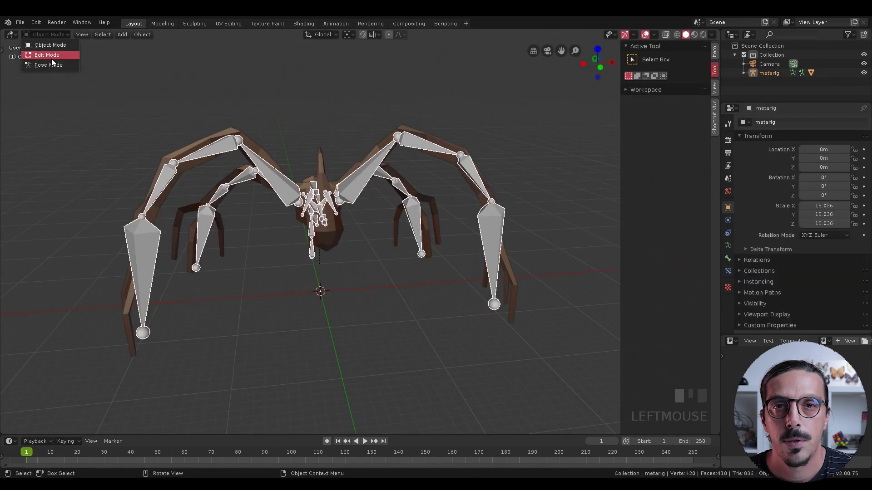
left_click(629, 104)
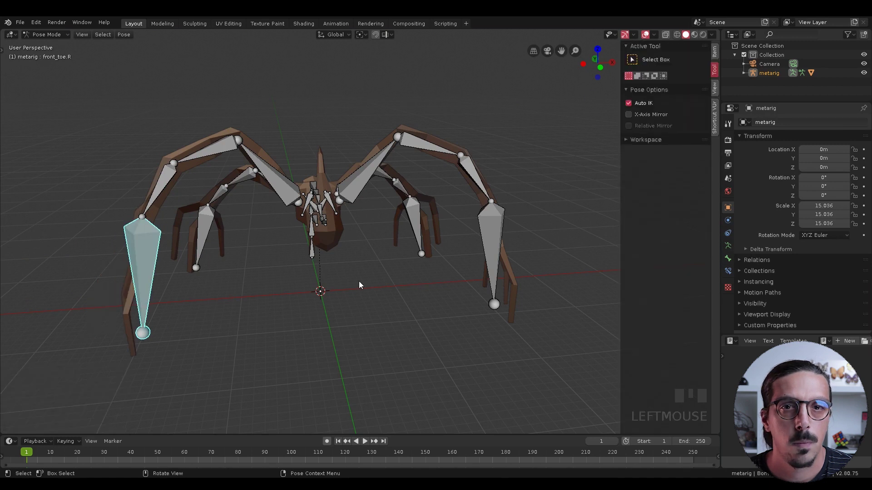
left_click(113, 257)
Test the rig by moving the spine.006, toe.L and front_toe.R bones
middle_click_drag(114, 257, 344, 208)
left_click(359, 270)
key("g")
left_click(370, 263)
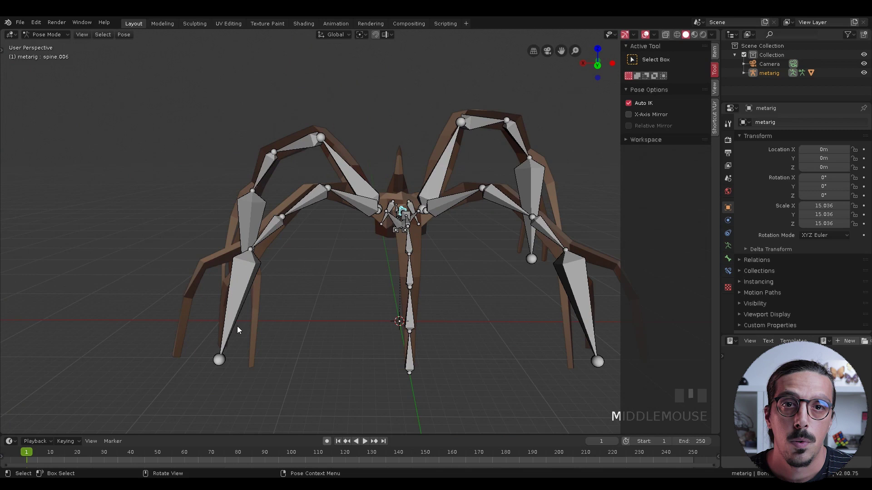
left_click(285, 298)
middle_click_drag(285, 297, 675, 286)
left_click(254, 185)
key("g")
left_click(608, 286)
Cancel a left-side bone move, then move the spine.011 bone
left_click(136, 200)
key("g")
key("Escape")
middle_click_drag(312, 282, 318, 254)
left_click(386, 253)
key("g")
left_click(398, 259)
Drag the right toe bone to test the leg, then select the spider mesh
left_click(220, 291)
middle_click_drag(220, 291, 409, 272)
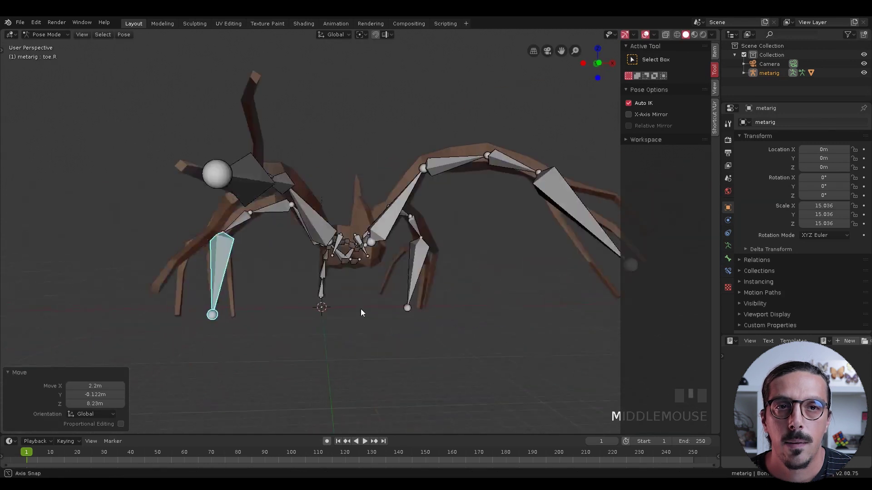
left_click(445, 270)
left_click(600, 277)
middle_click_drag(296, 204, 530, 331)
Hide the armature and apply Shade Smooth to the spider mesh
left_click(728, 271)
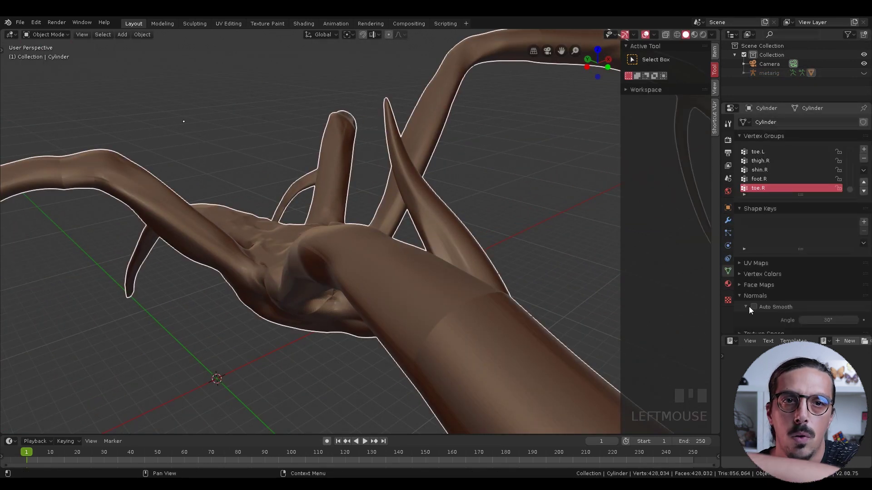
middle_click_drag(523, 290, 379, 321)
scroll(380, 321, "up", 3)
scroll(472, 321, "down", 3)
middle_click_drag(472, 321, 337, 379)
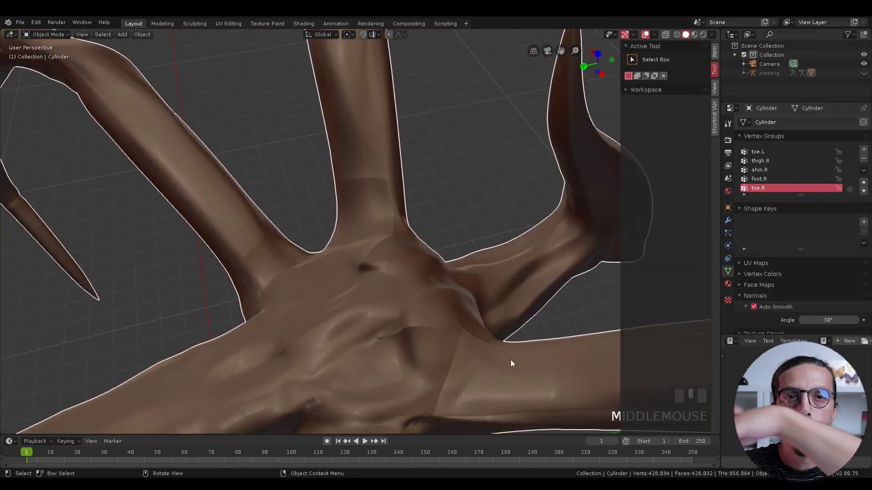
right_click(398, 223)
left_click(398, 222)
middle_click_drag(398, 223, 344, 278, "shift")
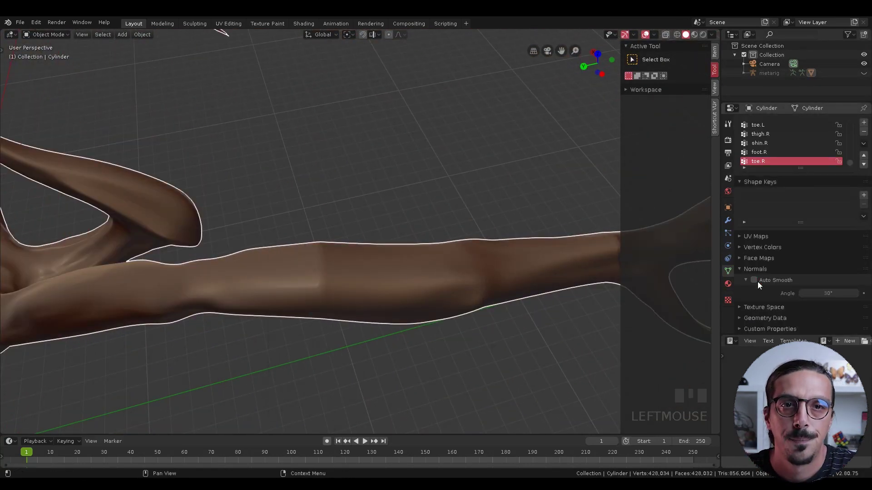
Turn on Auto Smooth at 30° in the mesh Normals settings and review its vertex groups
left_click(754, 280)
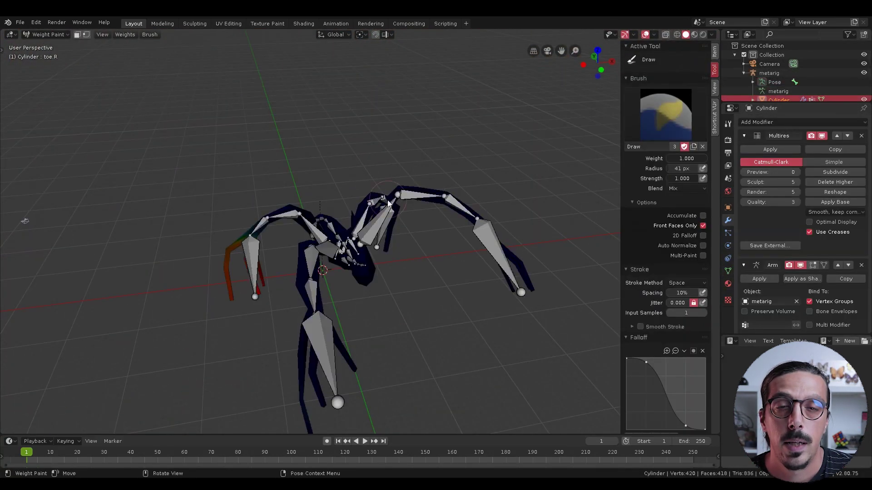
middle_click_drag(388, 203, 408, 254)
left_click(728, 270)
middle_click_drag(390, 290, 435, 318, "shift")
left_click(766, 134)
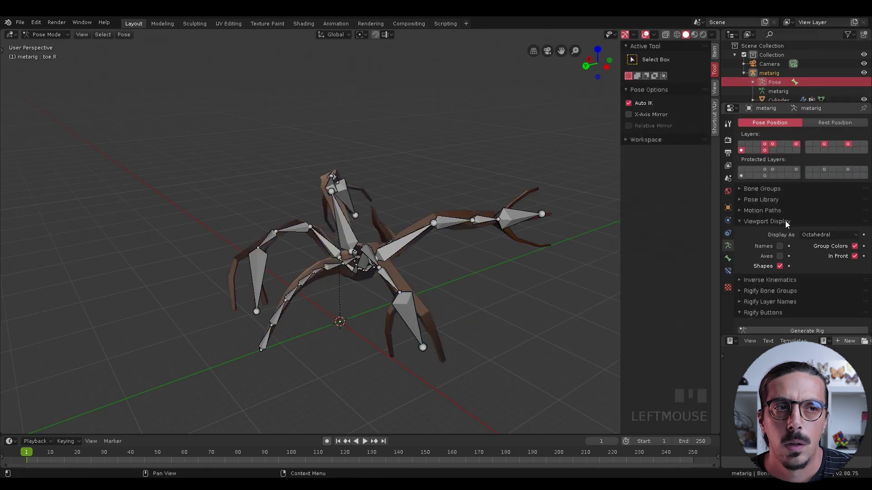
mouse_move(436, 254)
middle_mouse_down()
mouse_move(488, 284)
mouse_move(613, 413)
middle_mouse_up()
left_click(771, 99)
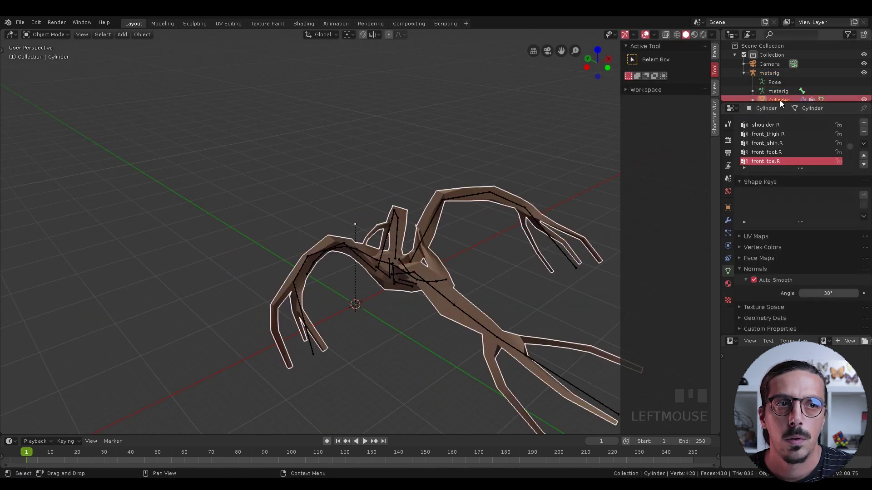
Enter Weight Paint mode and zoom in close on the right front leg
key("ctrl+Tab")
middle_click_drag(493, 313, 477, 300)
middle_click_drag(477, 300, 464, 294, "shift")
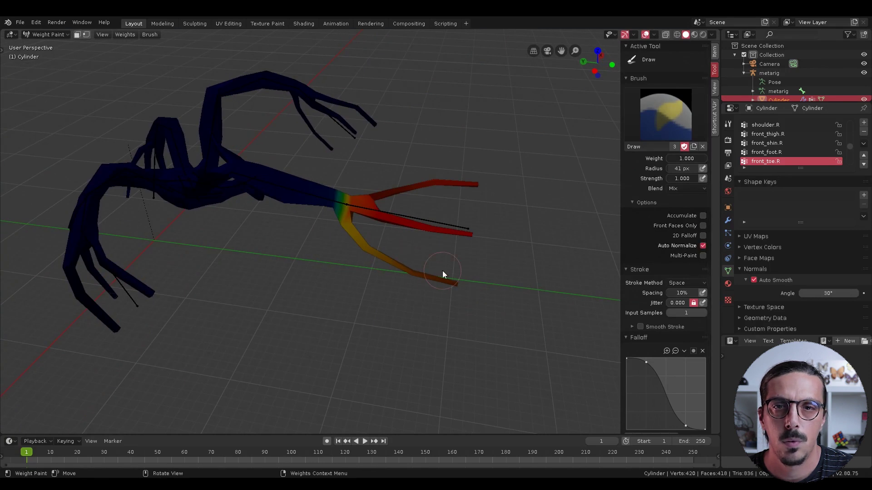
middle_click_drag(391, 262, 220, 171)
scroll(220, 171, "up", 5)
middle_click_drag(126, 132, 691, 171, "shift")
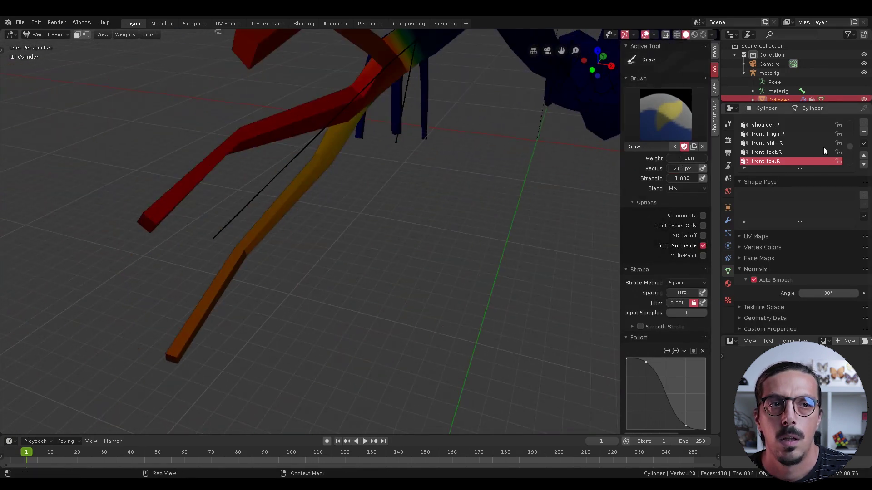
Select the front_foot.R vertex group and inspect its influence on the toes from several angles
left_click(766, 152)
middle_click_drag(604, 191, 571, 194)
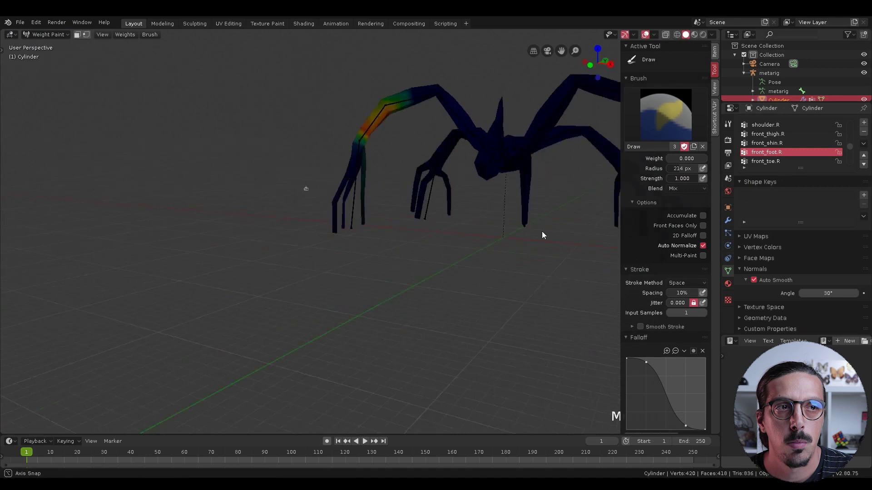
middle_click_drag(499, 254, 525, 294)
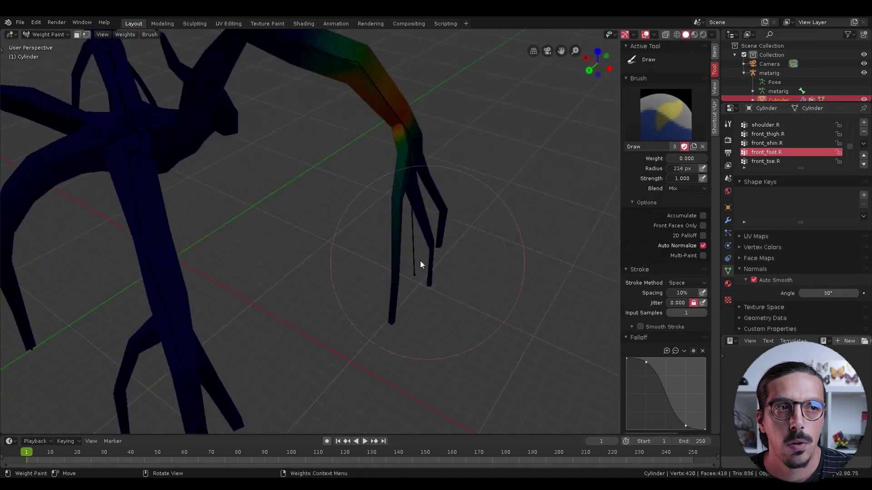
middle_click_drag(455, 242, 440, 256, "shift")
scroll(681, 358, "down", 5)
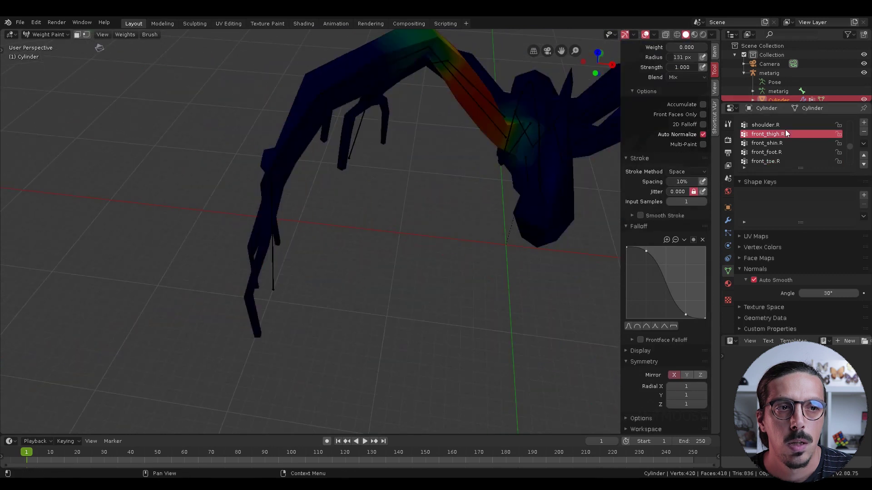
mouse_move(436, 272)
middle_mouse_down("shift")
mouse_move(431, 302)
mouse_move(377, 210)
mouse_move(428, 169)
mouse_move(432, 231)
mouse_move(382, 342)
mouse_move(408, 295)
middle_mouse_up("shift")
scroll(691, 81, "up", 3)
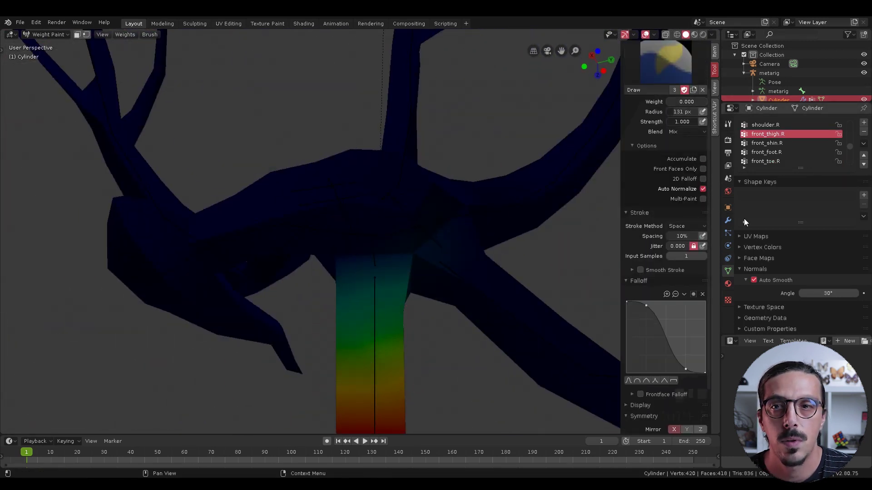
mouse_move(318, 386)
middle_mouse_down()
mouse_move(437, 408)
mouse_move(431, 243)
mouse_move(449, 255)
middle_mouse_up()
Paint full weight on the upper right front leg and enable Front Faces Only
left_click_drag(686, 158, 702, 158)
left_click_drag(318, 270, 413, 213)
mouse_move(408, 273)
middle_mouse_down()
mouse_move(358, 298)
mouse_move(307, 375)
mouse_move(413, 251)
mouse_move(454, 227)
middle_mouse_up()
left_click(308, 375)
left_click(703, 225)
left_click_drag(701, 158, 696, 168)
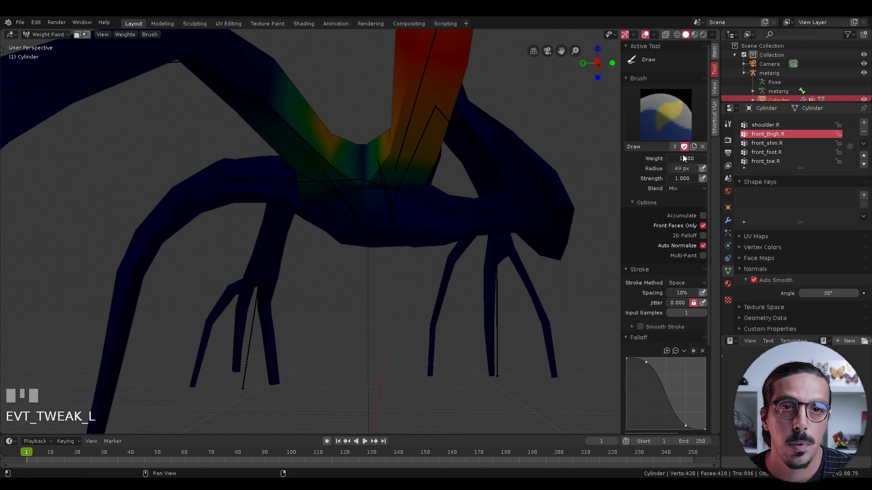
Sample full weight from the red front thigh and check it from below
mouse_move(297, 164)
middle_mouse_down()
mouse_move(356, 213)
mouse_move(402, 126)
mouse_move(467, 413)
middle_mouse_up()
left_click(401, 126, "ctrl")
scroll(706, 183, "down", 3)
scroll(370, 146, "down", 2)
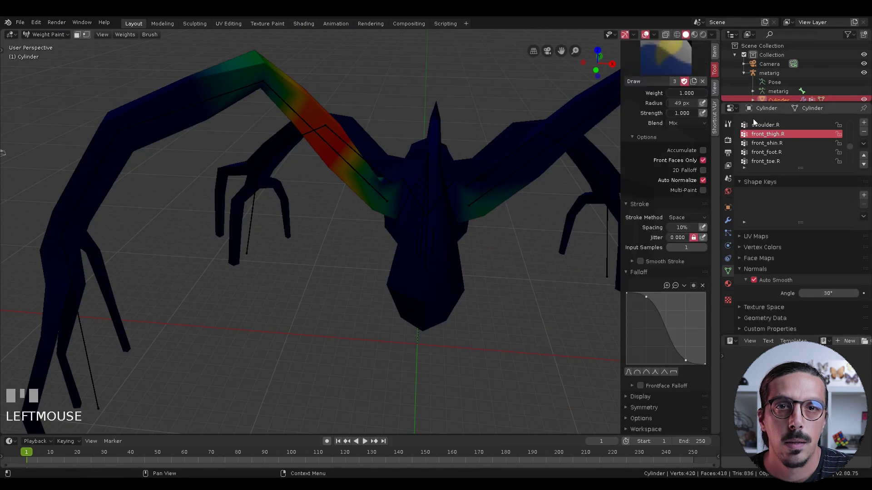
middle_click_drag(421, 335, 445, 227)
left_click(467, 141, "ctrl")
mouse_move(467, 140)
middle_mouse_down()
mouse_move(301, 132)
mouse_move(318, 182)
mouse_move(360, 185)
mouse_move(419, 97)
mouse_move(360, 168)
middle_mouse_up()
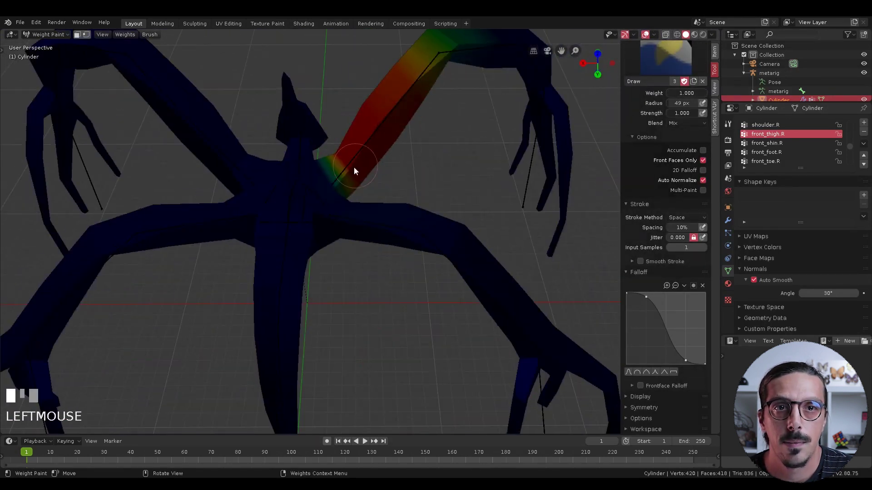
Paint the front_shin.R group onto the right front shin
left_click(492, 180, "ctrl")
left_click(423, 227)
mouse_move(492, 180)
middle_mouse_down()
mouse_move(423, 227)
mouse_move(437, 140)
mouse_move(405, 195)
mouse_move(424, 267)
middle_mouse_up()
left_click(405, 195)
left_click(424, 268)
middle_click_drag(441, 336, 468, 201)
Paint the shoulder.R group on the right shoulder joint and check it from underneath
left_click(513, 246, "ctrl")
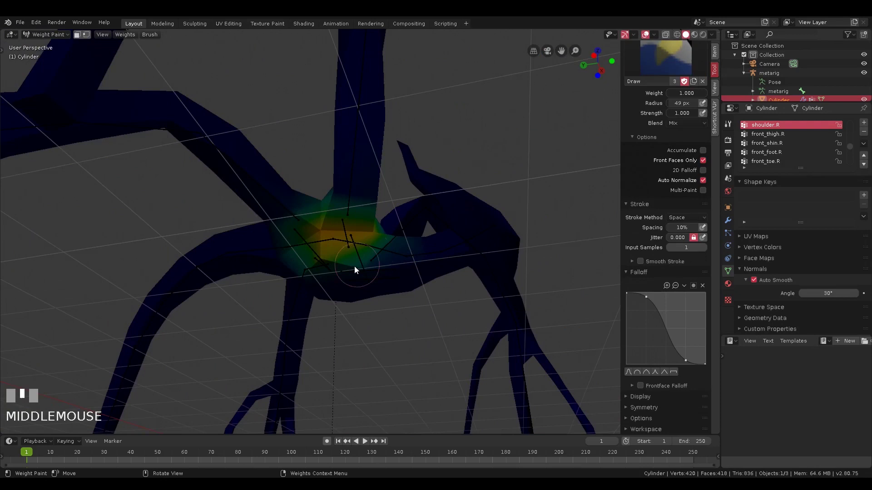
middle_click_drag(390, 293, 441, 225)
left_click(440, 225)
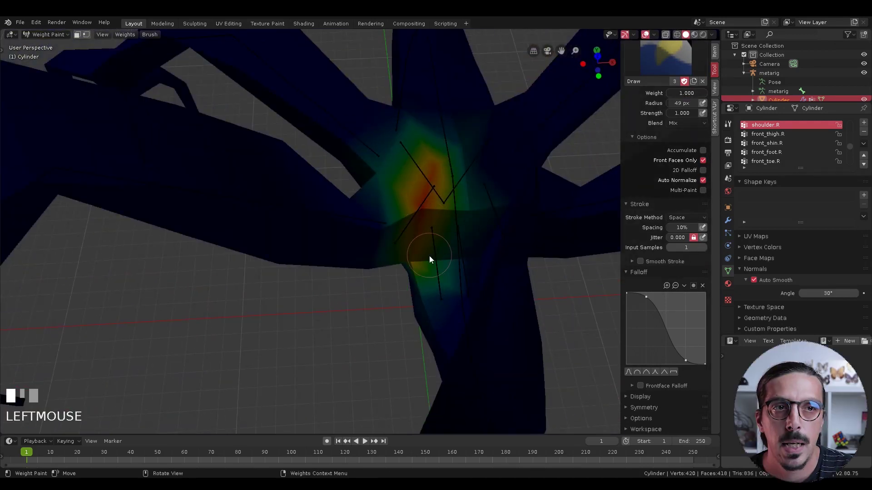
middle_click_drag(437, 172, 596, 128)
mouse_move(295, 240)
middle_mouse_down()
mouse_move(360, 220)
mouse_move(341, 189)
mouse_move(313, 236)
mouse_move(309, 305)
mouse_move(362, 259)
mouse_move(454, 227)
middle_mouse_up()
scroll(790, 136, "up", 1, "ctrl")
scroll(388, 233, "down", 3)
middle_click_drag(387, 233, 686, 99, "shift")
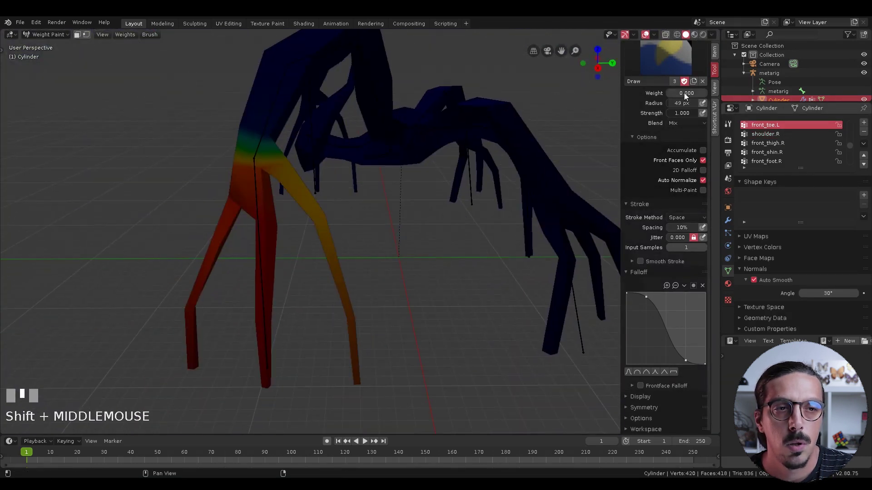
Move to the left front leg and paint the front_shin.L group
middle_click_drag(347, 257, 150, 327)
scroll(171, 208, "up", 3)
middle_click_drag(171, 208, 277, 183)
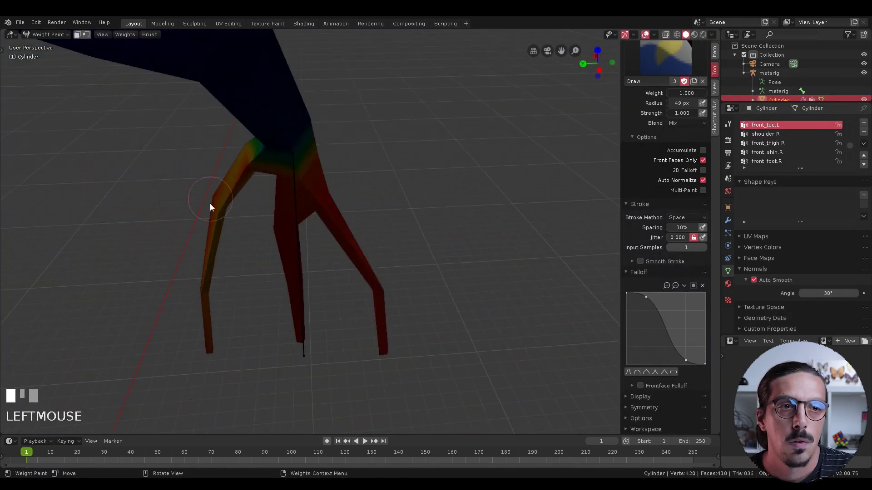
mouse_move(245, 149)
middle_mouse_down("shift")
mouse_move(473, 243)
mouse_move(236, 336)
mouse_move(293, 260)
middle_mouse_up("shift")
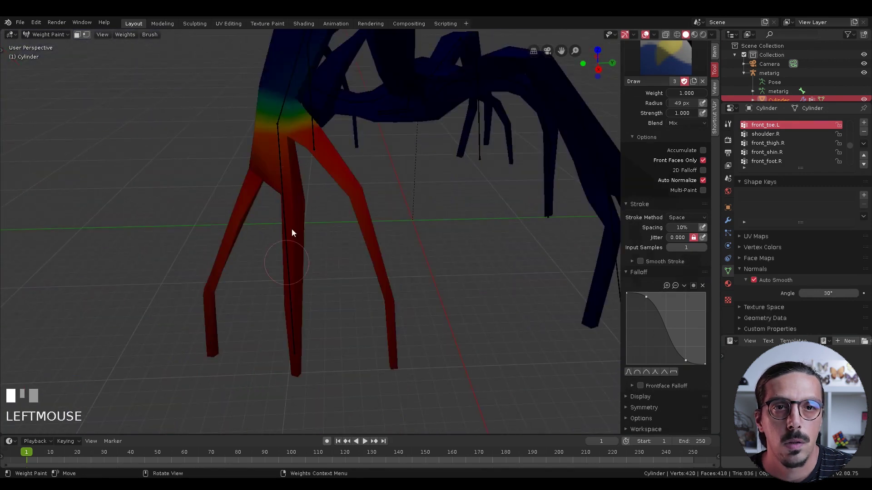
middle_click_drag(388, 382, 301, 226)
left_click(491, 138)
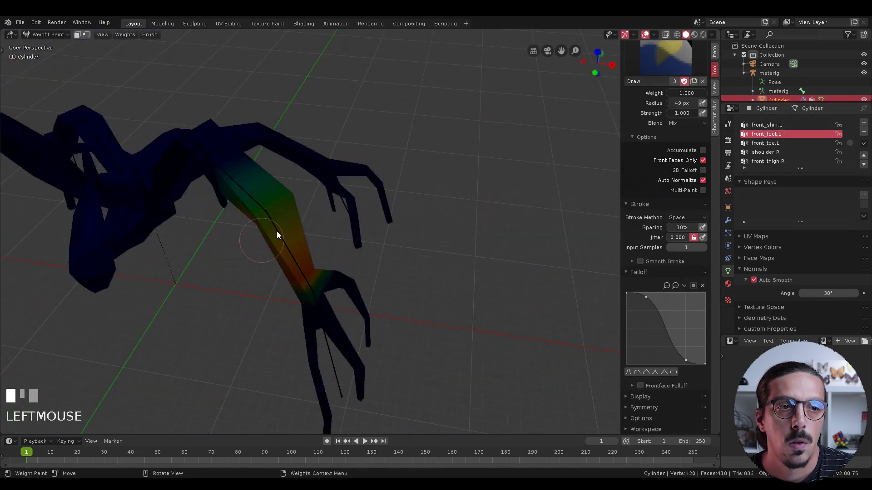
middle_click_drag(274, 265, 687, 112)
left_click(219, 214)
left_click(457, 235)
left_click(429, 195)
Go through front_thigh.L and shoulder.L, then paint spine.011 at full weight onto the pointed spike
left_click(379, 189)
left_click(382, 254)
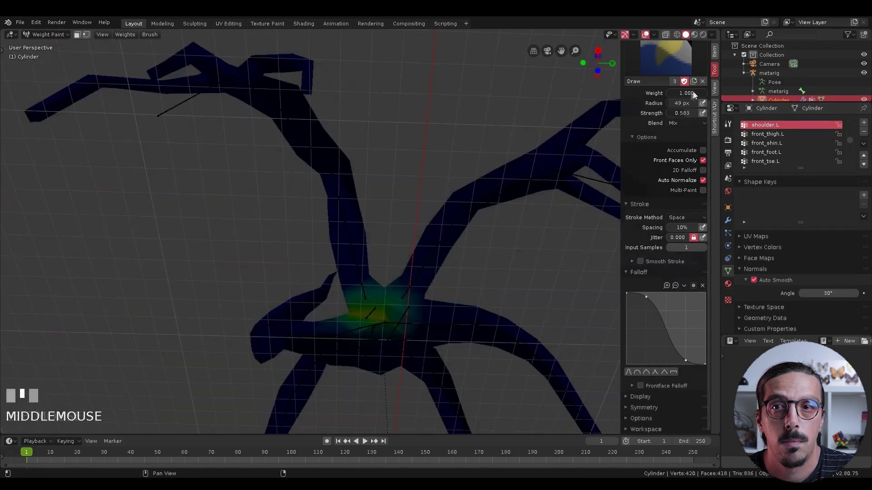
middle_click_drag(398, 320, 346, 345)
left_click(454, 291)
scroll(797, 137, "up", 3)
left_click(399, 292)
left_click(499, 166)
left_click(399, 302)
left_click(346, 345)
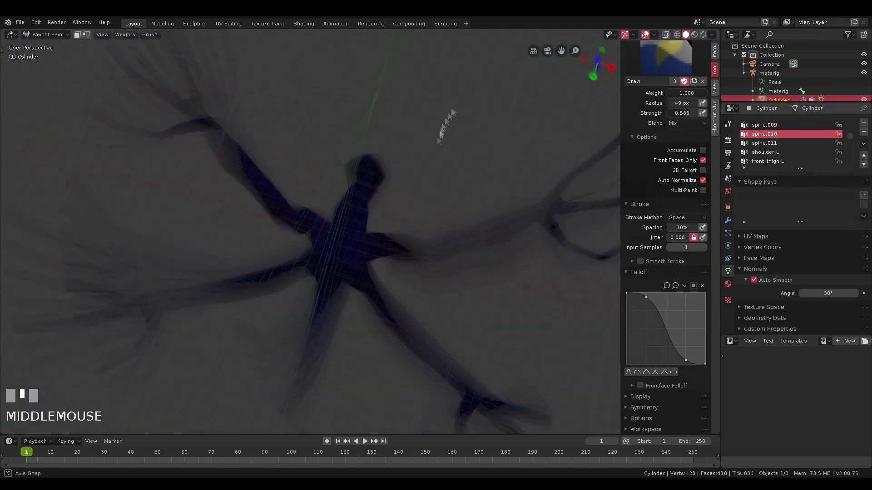
Paint spine weight on the spike tip, then select the toe.R vertex group
middle_click_drag(447, 125, 332, 297)
left_click(331, 297)
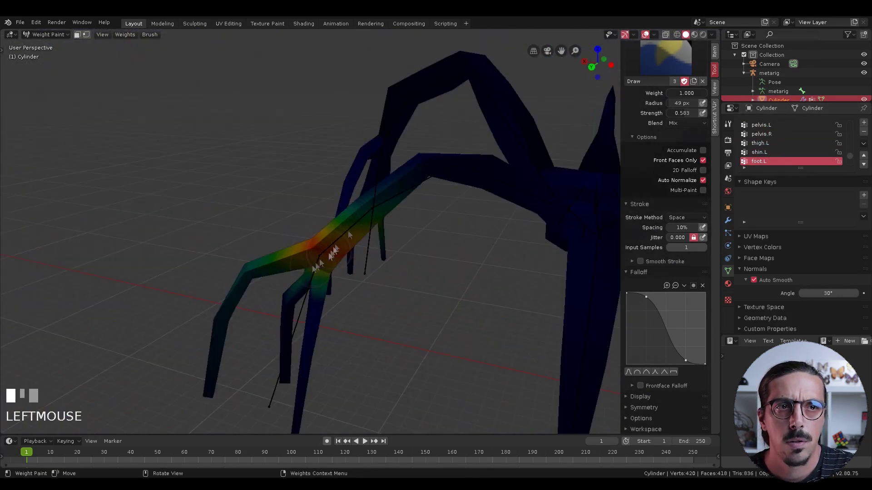
mouse_move(378, 370)
middle_mouse_down()
mouse_move(356, 189)
mouse_move(347, 328)
middle_mouse_up()
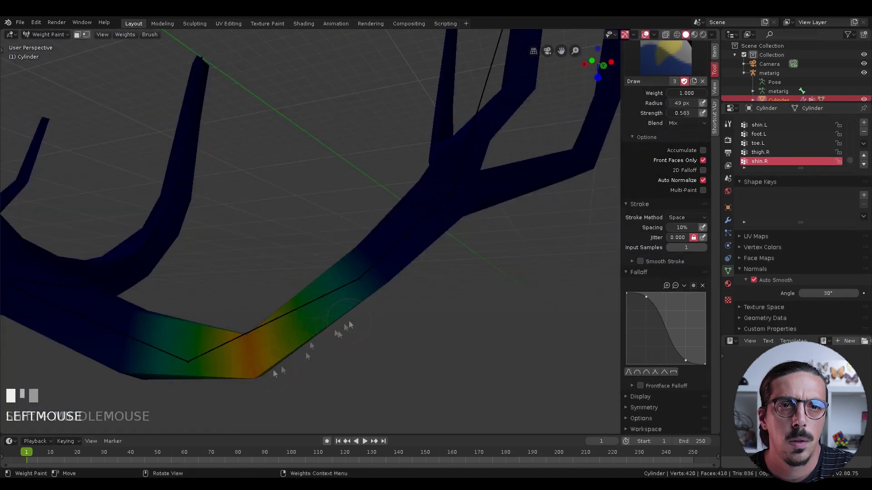
left_click(786, 160)
middle_click_drag(454, 318, 445, 261)
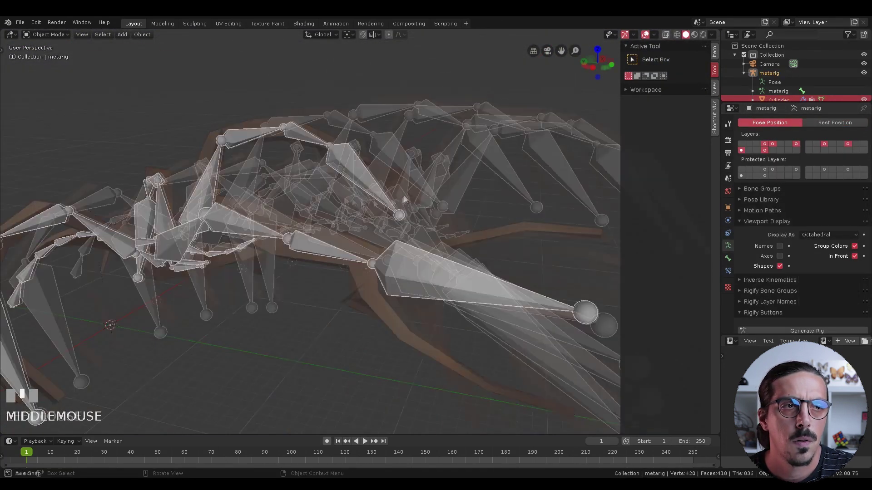
Zoom the 3D view in on the spider rig
scroll(789, 142, "up", 3)
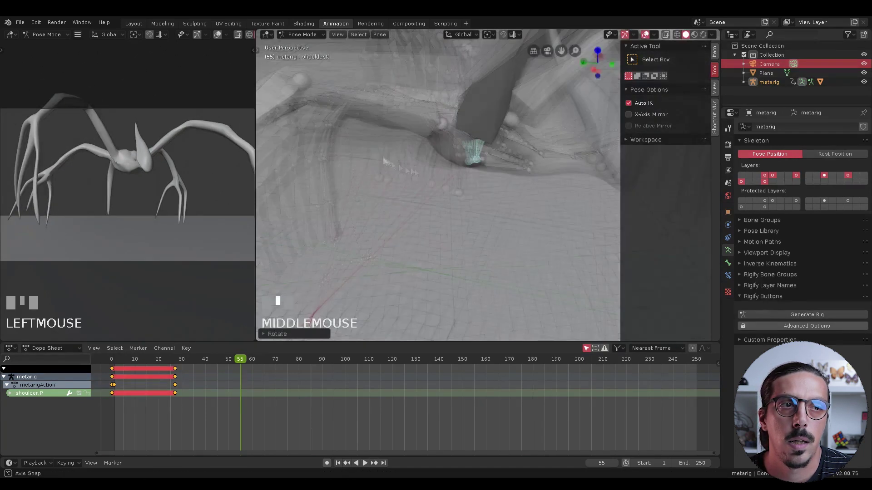
Advance the playhead and pose the toe.L, spine.009 and right front toe bones for the next step
left_click(236, 392)
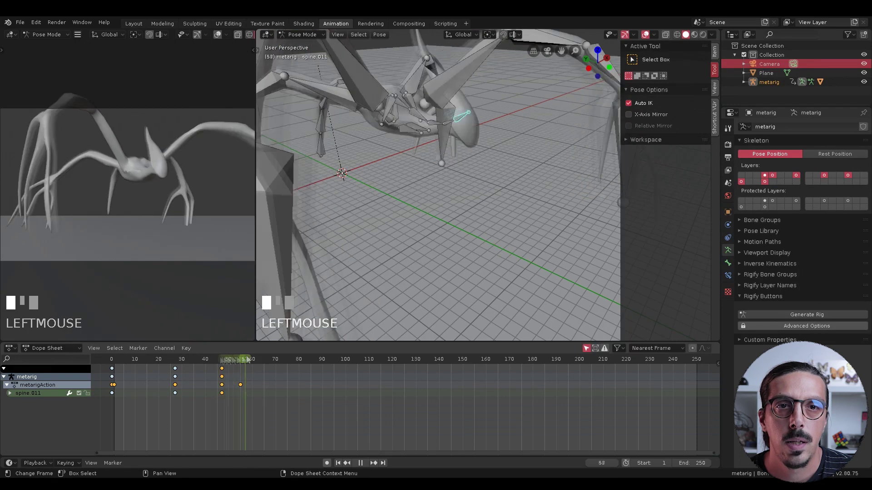
key("r")
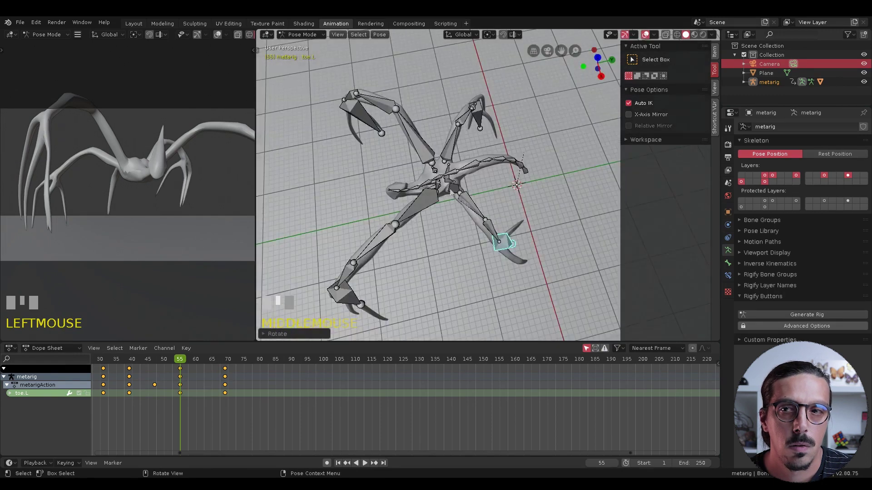
left_click_drag(180, 362, 200, 361)
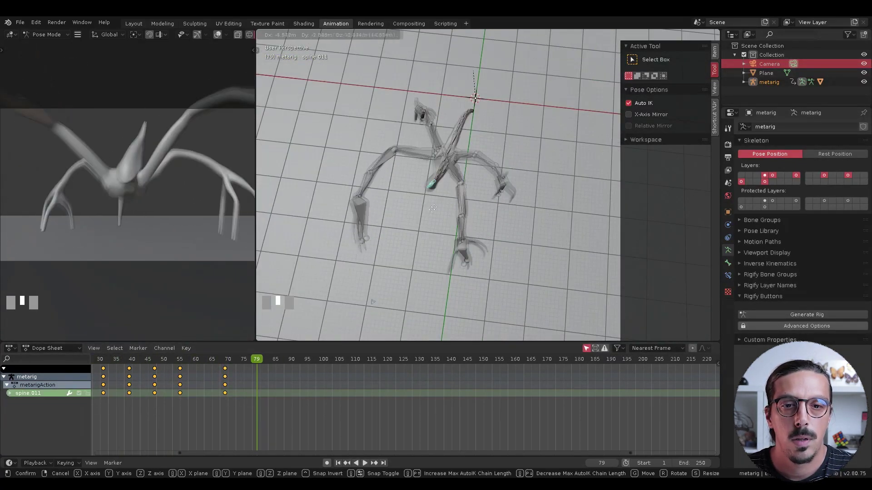
key("r")
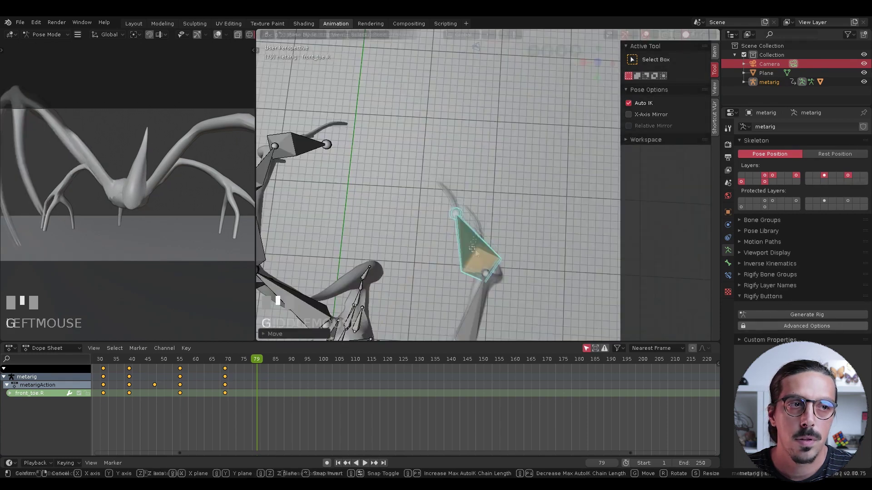
key("g")
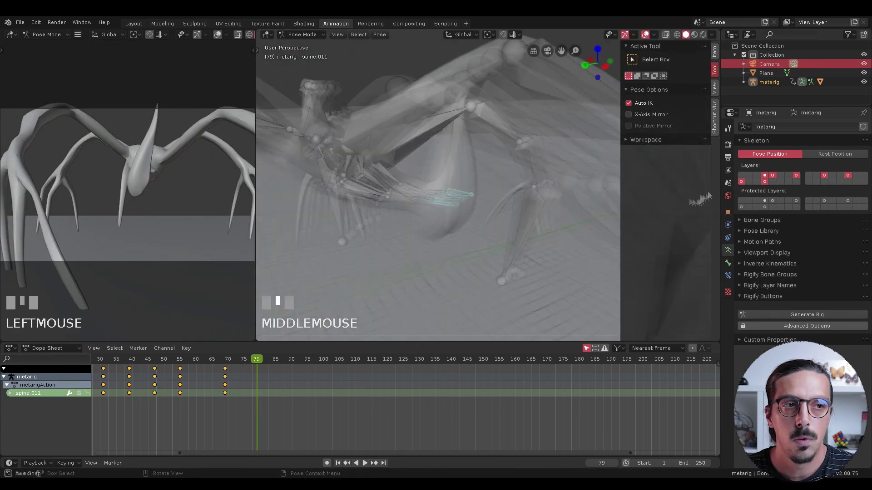
key("g")
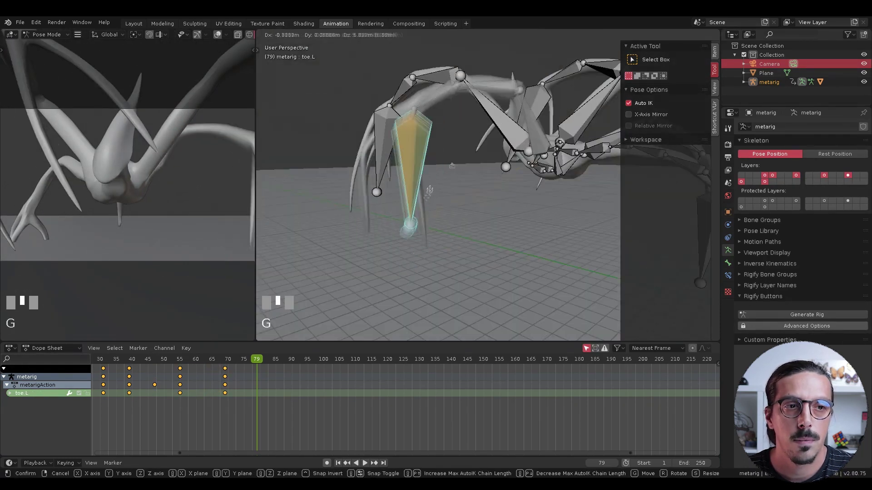
key("g")
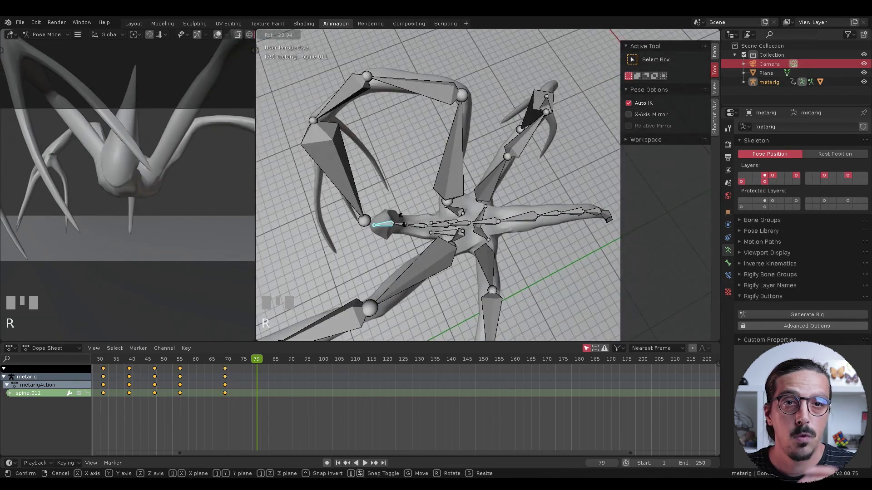
left_click(400, 216)
Key all bones at frame 79, check the motion in playback, and select the right front toe
key("space")
left_click(184, 375)
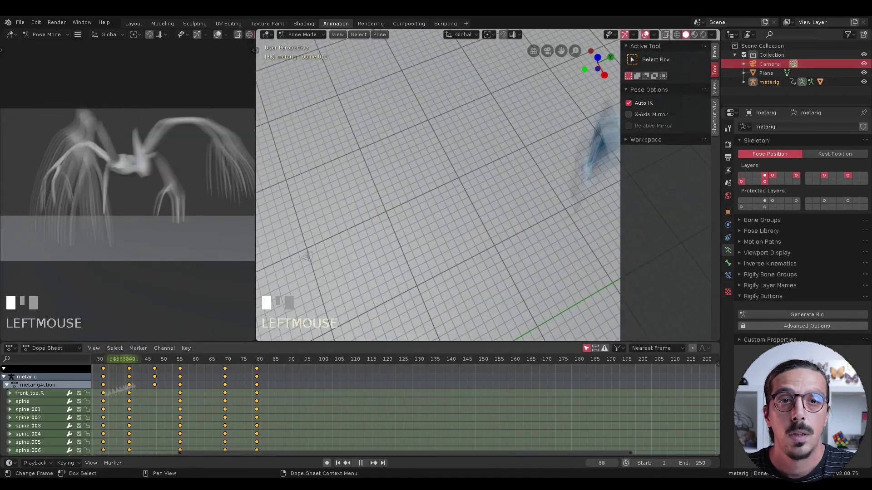
key("Escape")
left_click(400, 204)
middle_click_drag(345, 236, 354, 235)
left_click_drag(256, 181, 353, 181)
middle_click_drag(409, 191, 454, 195, "shift")
Rotate the right front toe, re-key all bones at frame 79, and replay the walk
key("n")
key("r")
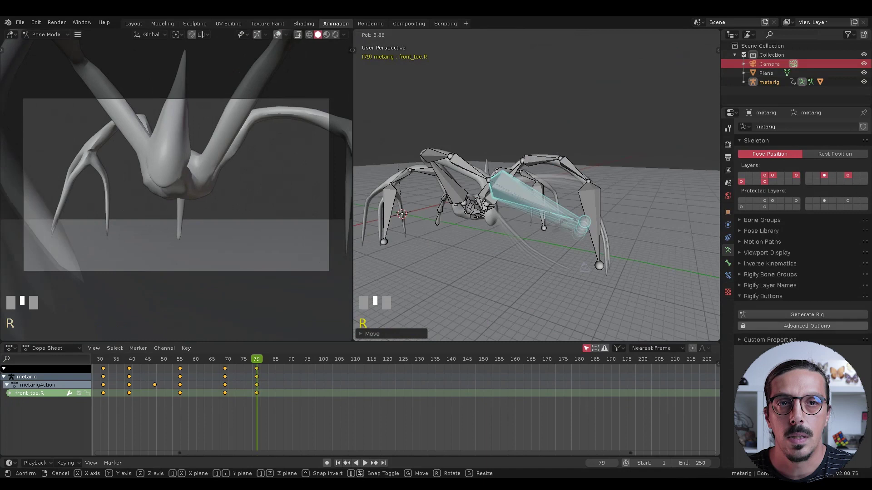
middle_click_drag(604, 194, 499, 227)
key("a")
key("i")
left_click(409, 292)
key("space")
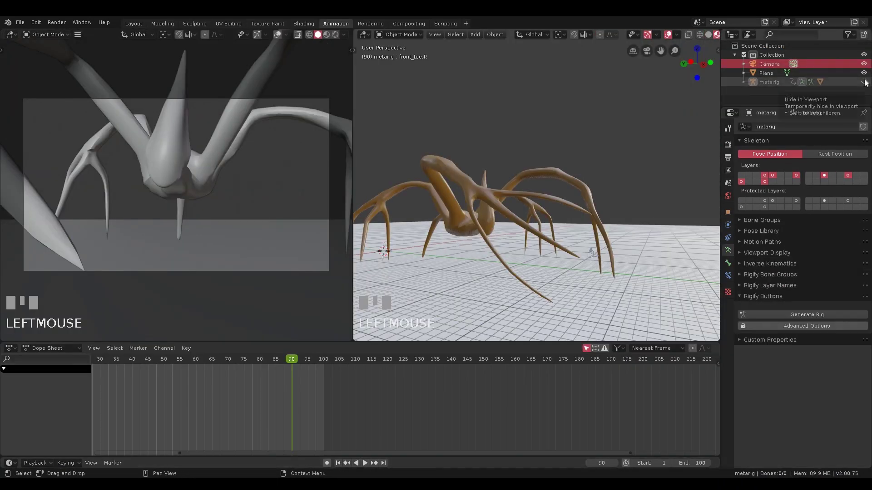
Move the spine.005 and spine.009 bones to bend the body into a new walk pose
middle_click_drag(536, 190, 572, 204)
left_click(547, 211)
key("g")
middle_click_drag(544, 191, 506, 202)
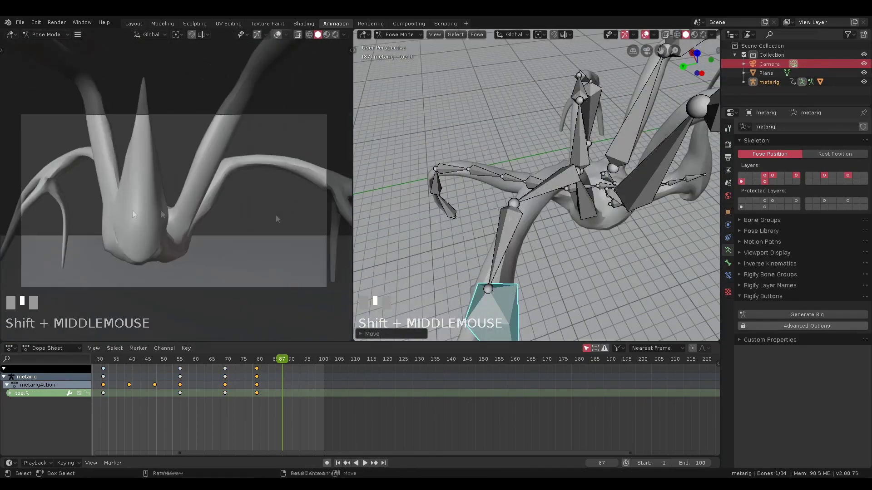
left_click(504, 137)
middle_click_drag(499, 159, 591, 218)
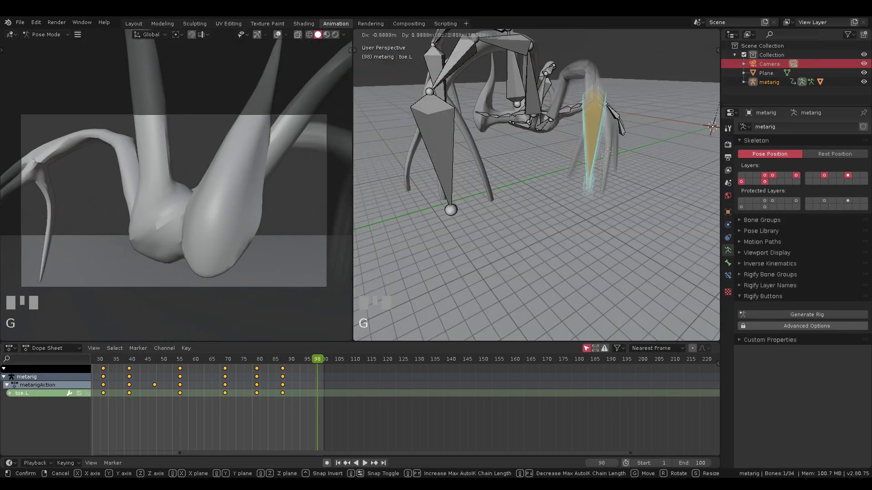
key("g")
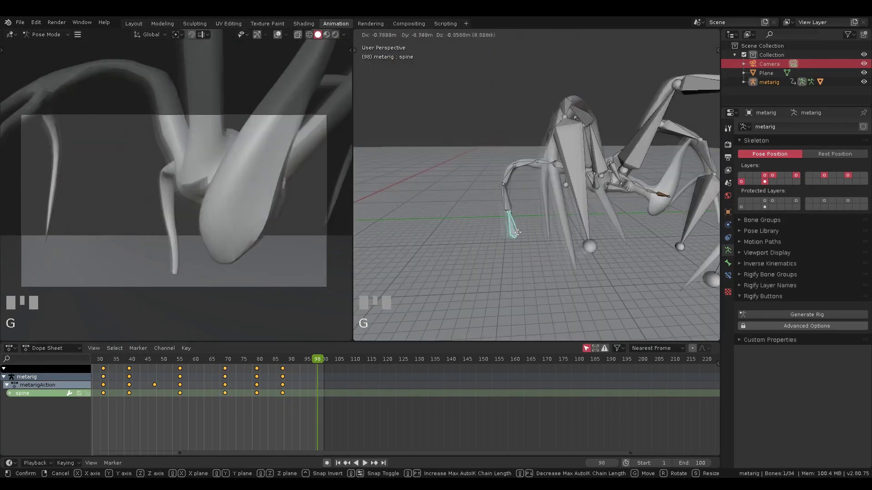
Rotate the spine.008 bone for the next pose, then stop the walk playback
left_click(486, 233)
key("r")
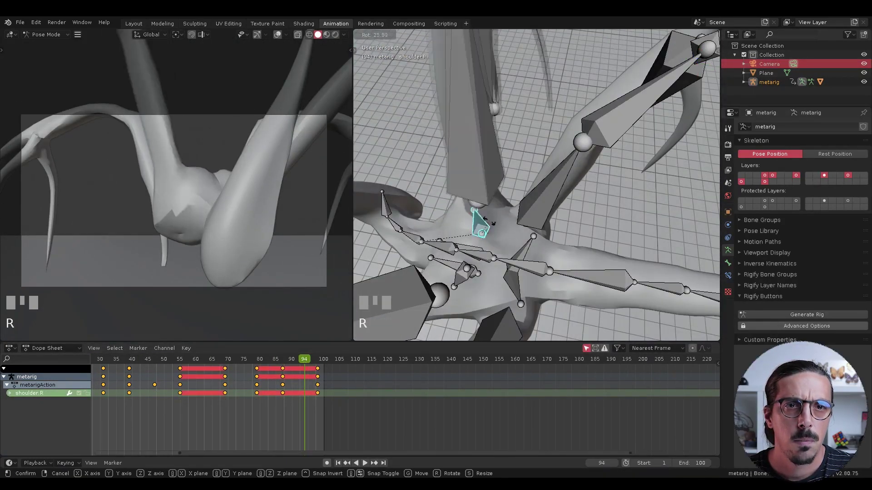
key("Escape")
middle_click_drag(489, 222, 486, 277)
left_click(499, 282)
key("r")
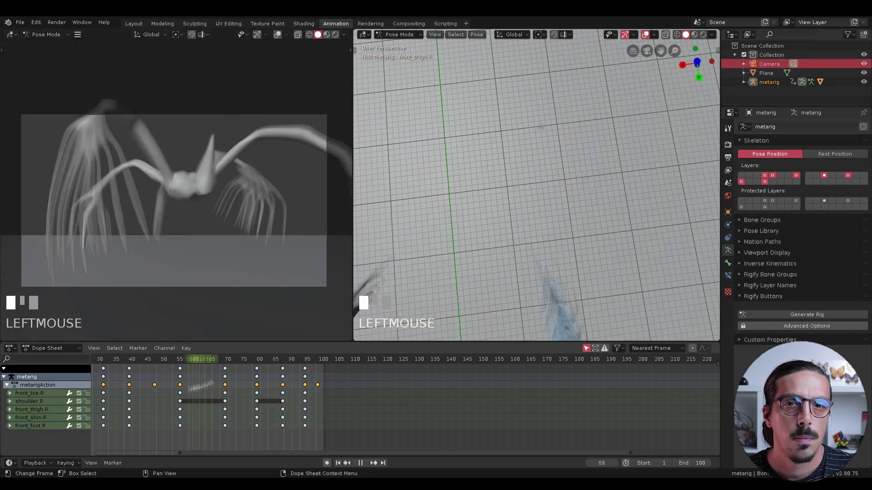
key("space")
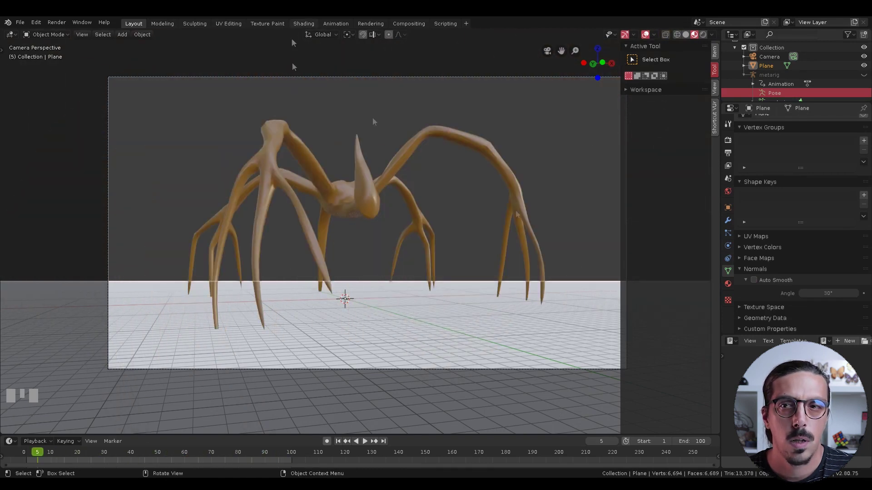
In the Animation workspace, maximize the Dope Sheet and select all the walk keyframes
left_click(336, 23)
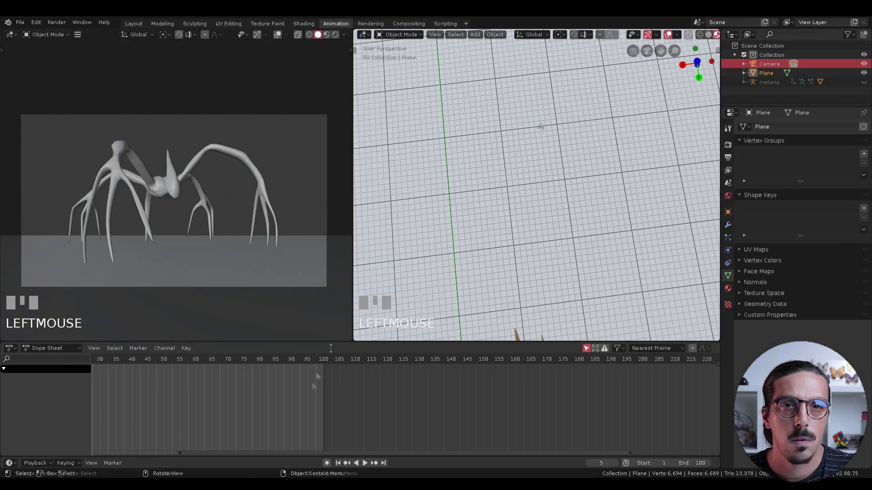
middle_click_drag(540, 126, 540, 55, "shift")
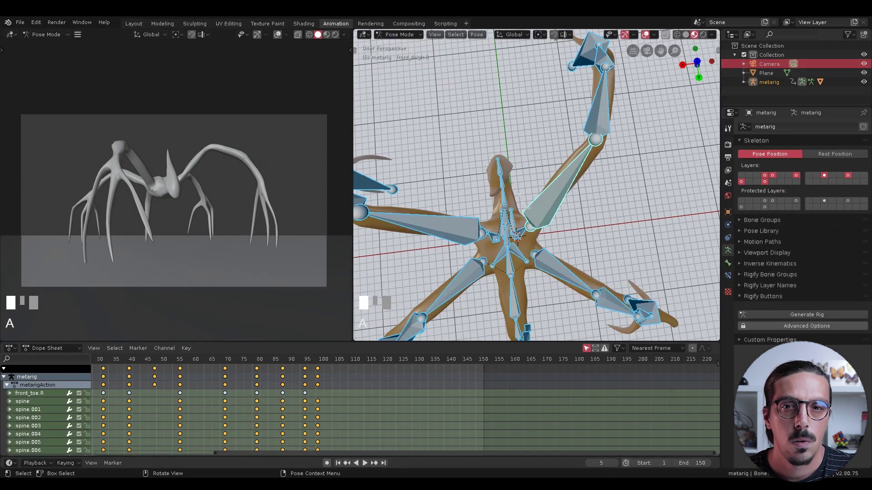
scroll(400, 402, "down", 5)
left_click_drag(398, 366, 298, 462)
key("ctrl+space")
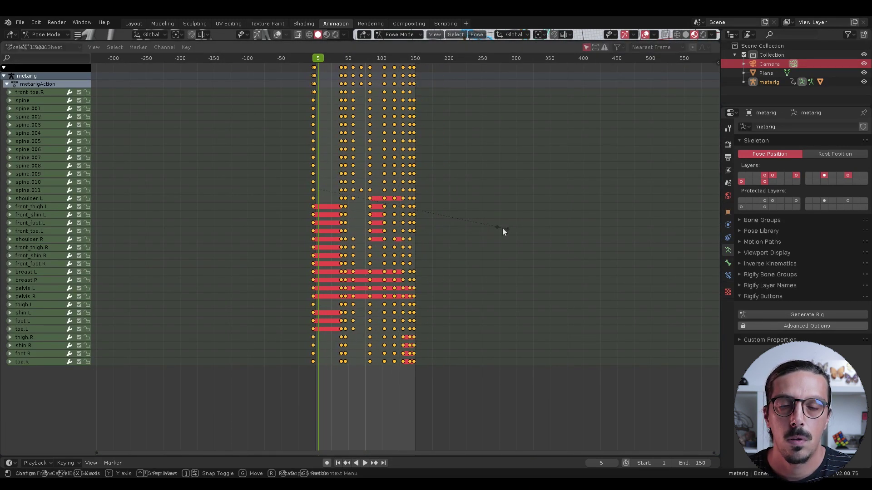
key("a")
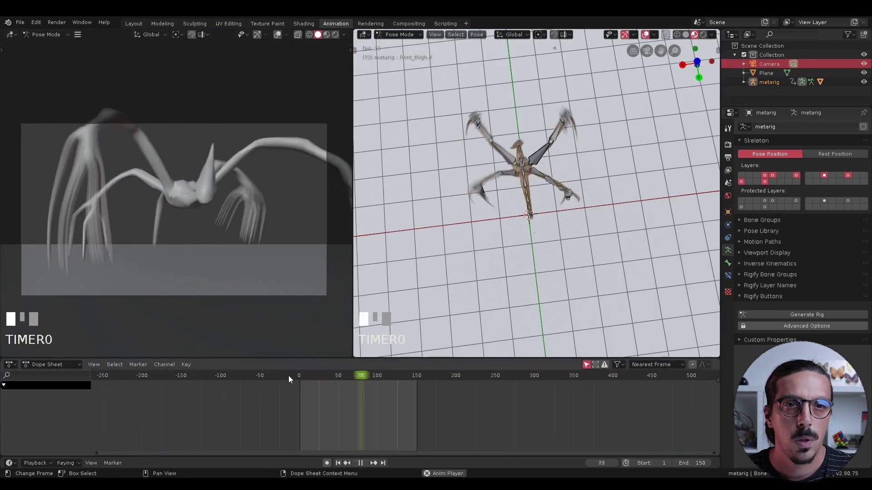
Hide the rig, add a blue Sun light, and change the point light's colour
key("space")
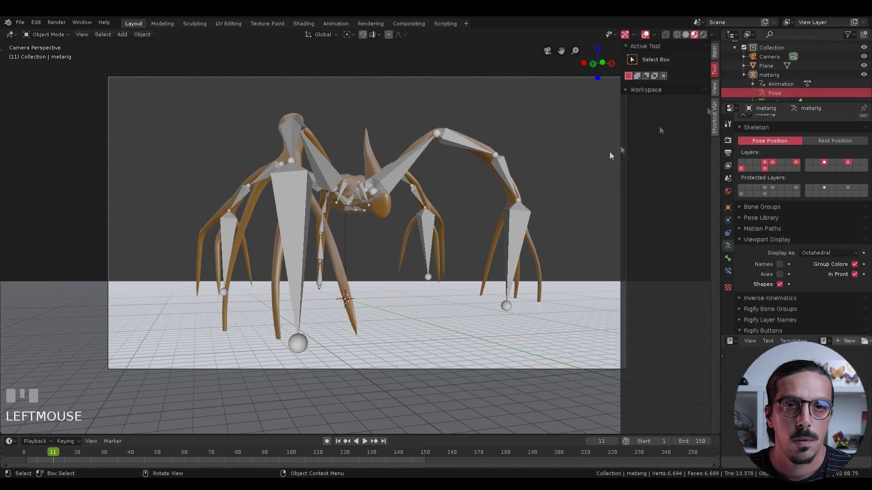
middle_click_drag(463, 251, 590, 227)
key("h")
key("shift+a")
mouse_move(434, 344)
left_click(504, 349)
middle_click_drag(503, 349, 367, 153)
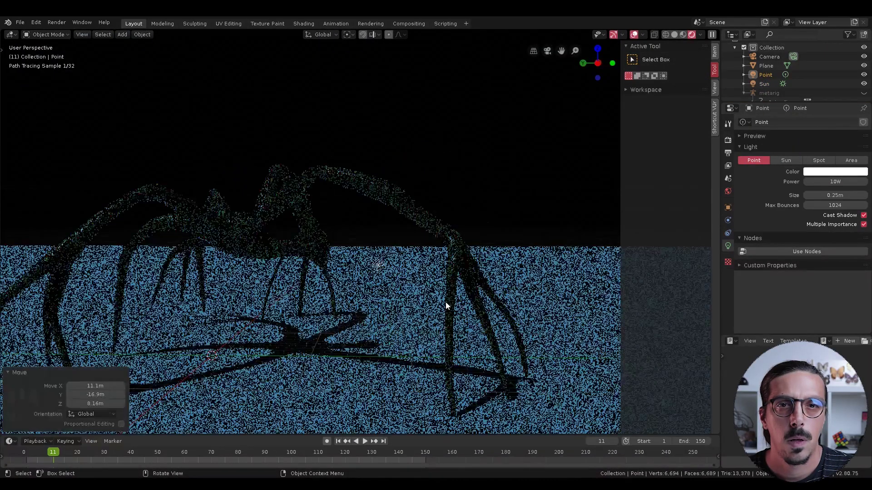
left_click(836, 172)
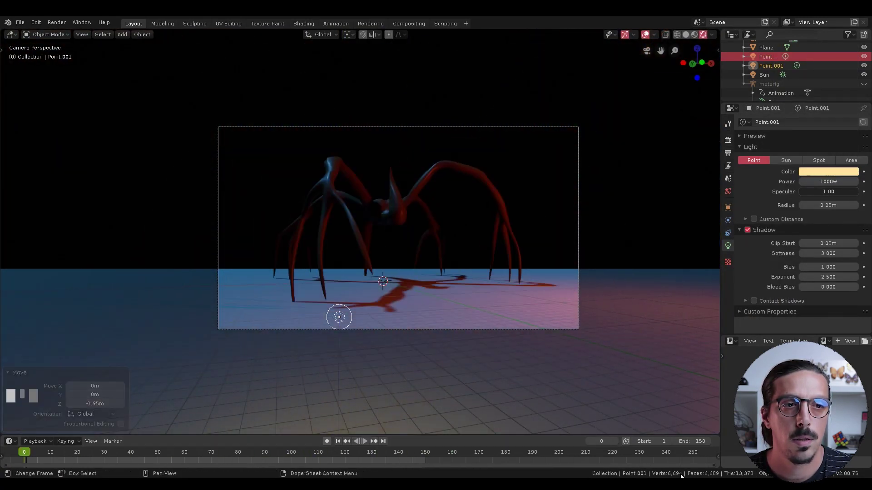
middle_click_drag(494, 218, 535, 237)
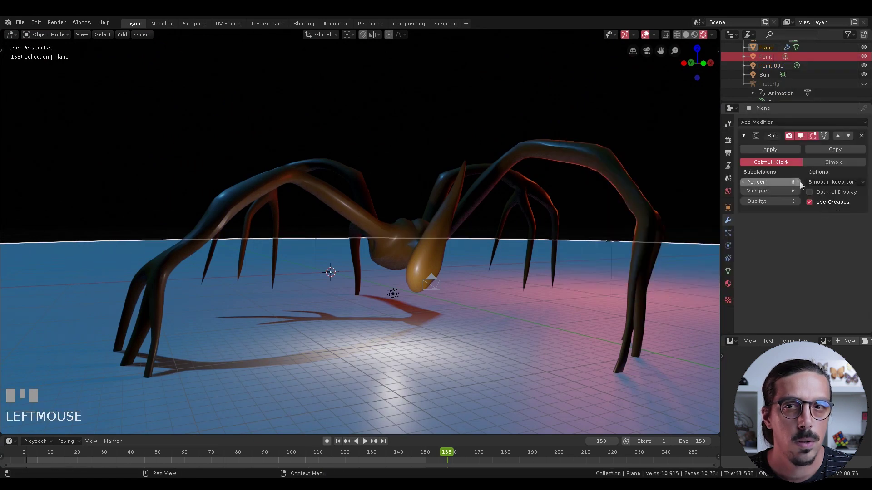
Set the ground's Subdivision to Render 4 and Viewport 1, and add a Displace modifier
left_click(799, 182)
left_click(797, 191)
left_click(802, 122)
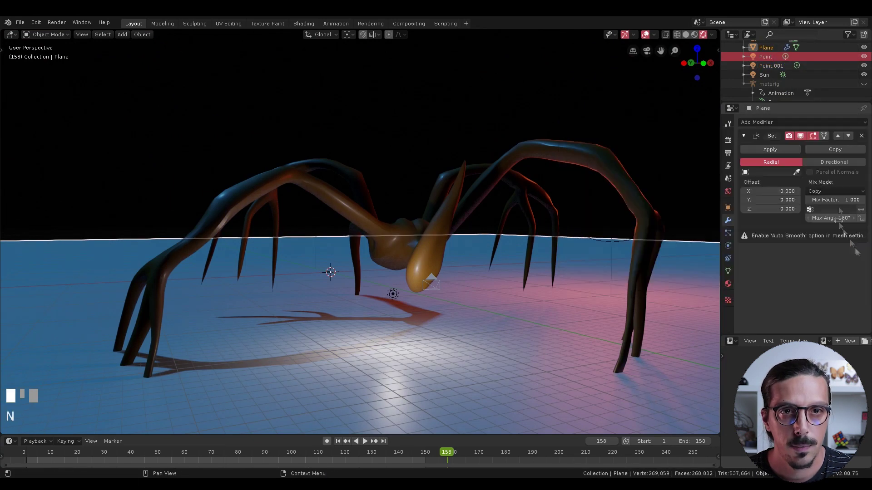
left_click(769, 173)
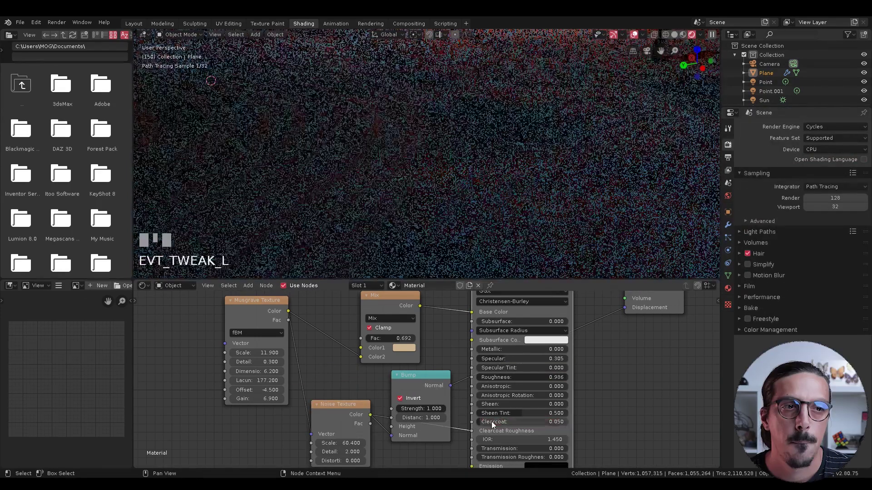
Create a new material, Material.001, on the spider
left_click(492, 421)
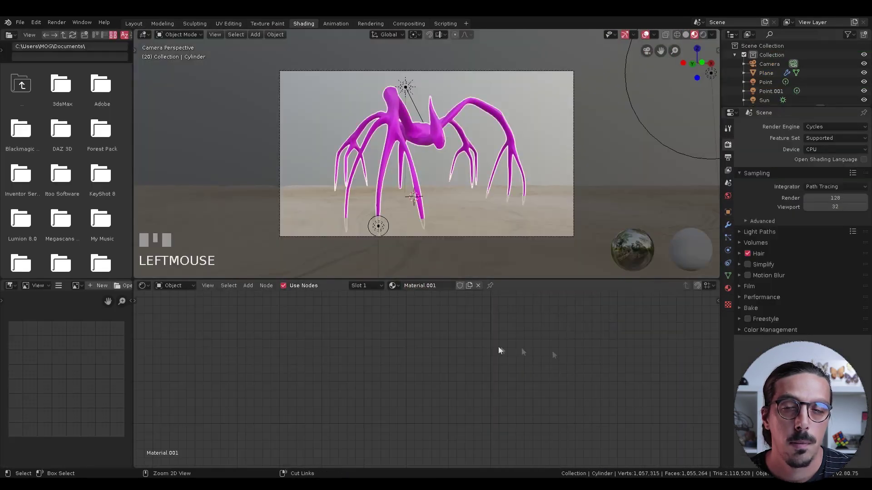
Add Noise, Voronoi, Principled Volume and Vector Displacement nodes, with displacement scale 0.3
key("shift+a")
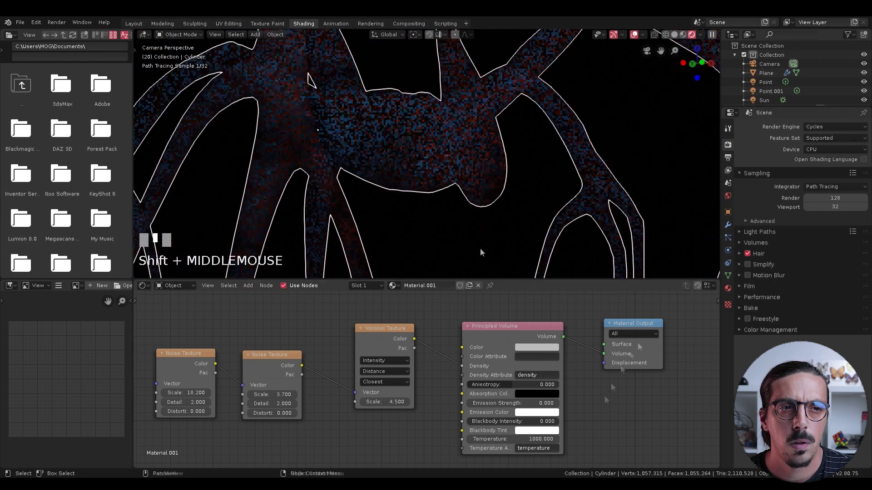
key("shift+a")
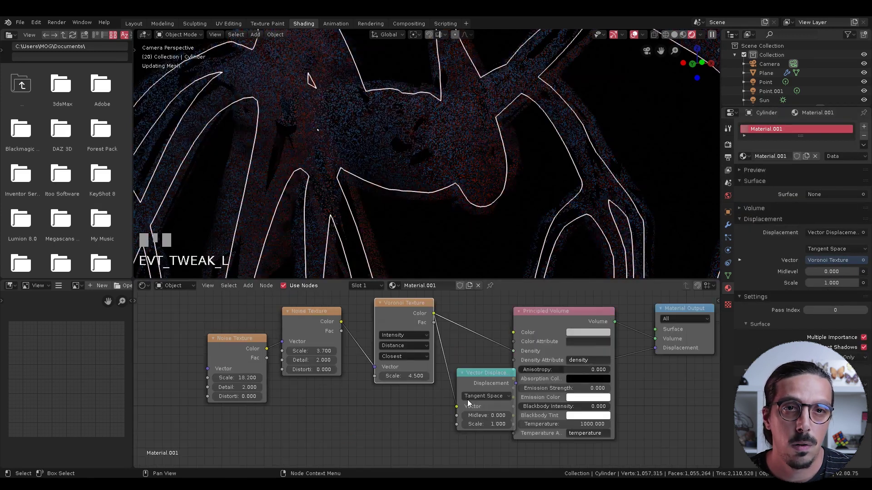
key("KP_Enter")
scroll(483, 188, "down", 3)
middle_click_drag(482, 188, 581, 313)
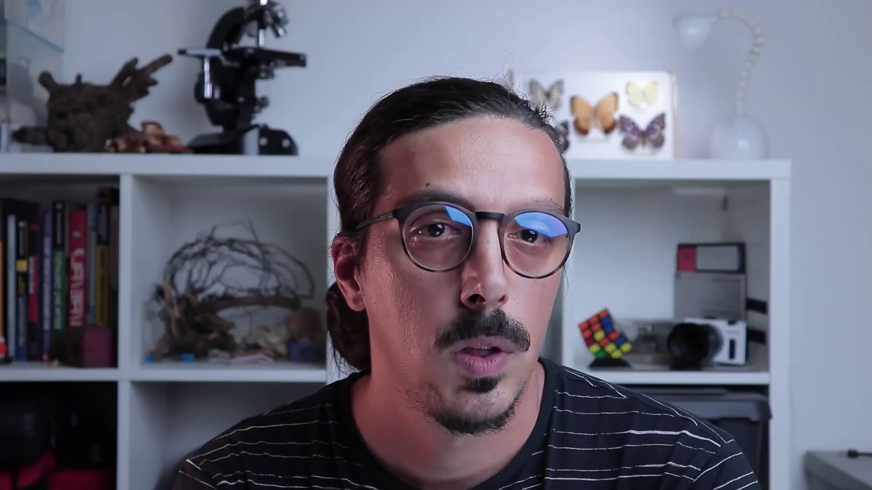